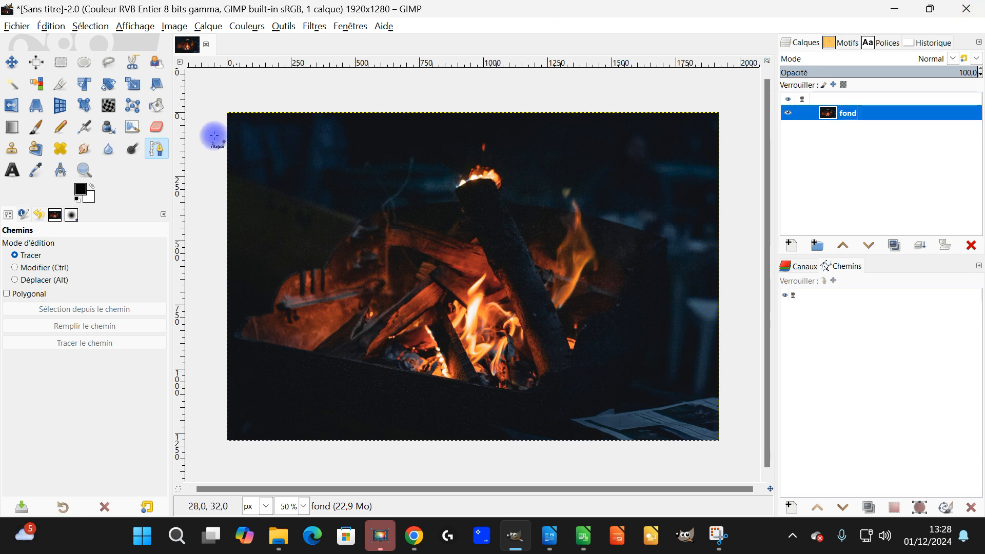
# Switch to LibreOffice Writer and copy the whole "Sur la plage" poem, title included.
pyautogui.click(10, 174)
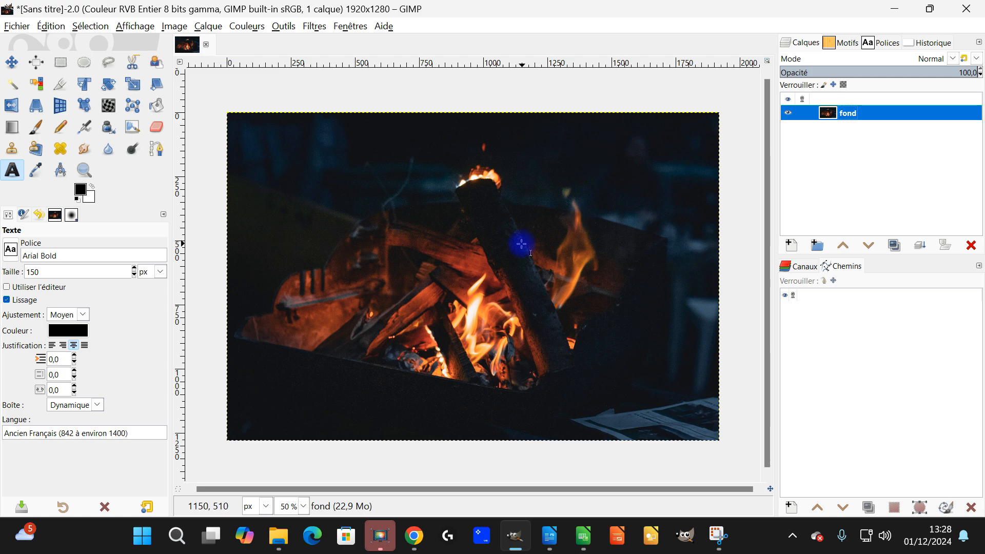
pyautogui.hotkey('alt', 'Tab')
pyautogui.moveTo(82, 213); pyautogui.dragTo(409, 292)
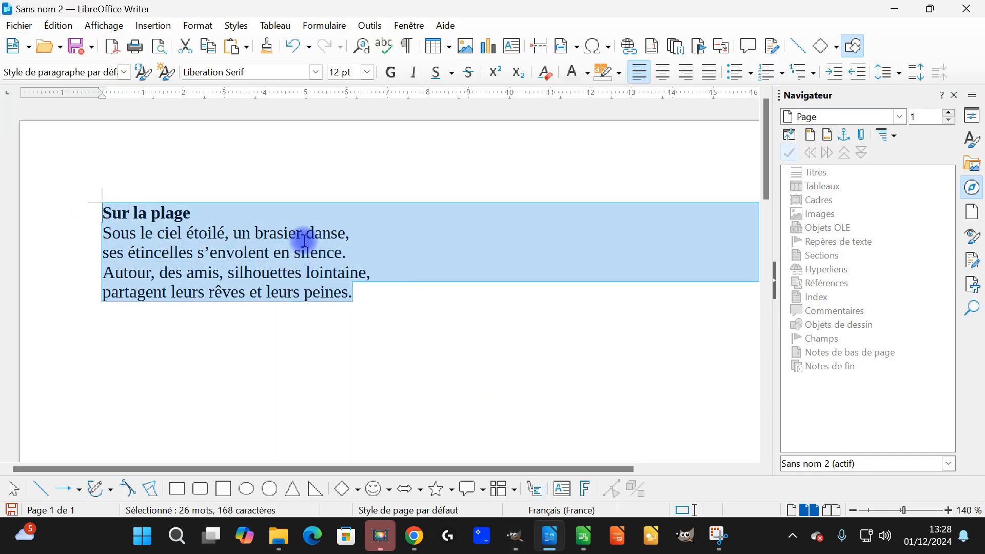
pyautogui.click(208, 50)
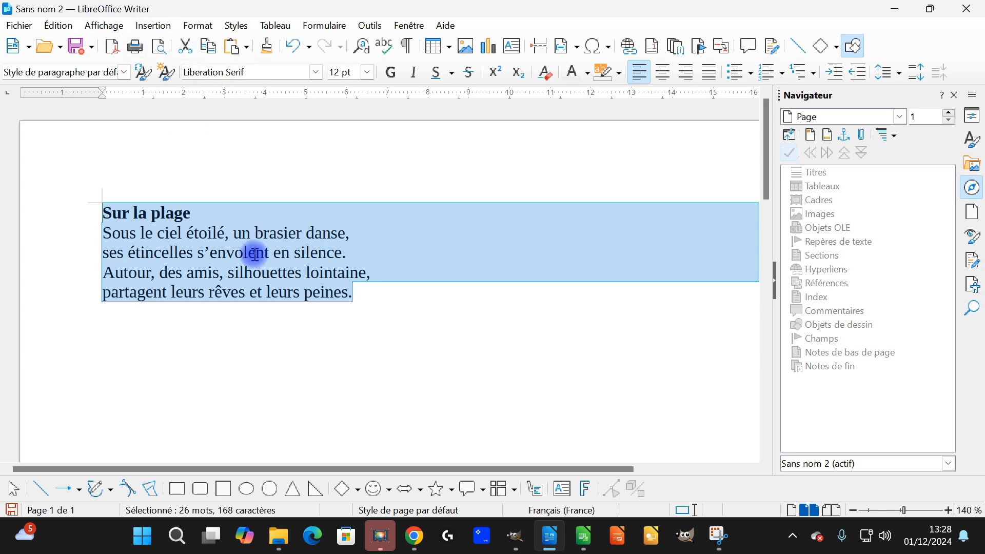
# Switch back to GIMP and paste the copied poem as a new text layer over the campfire photo.
pyautogui.click(514, 535)
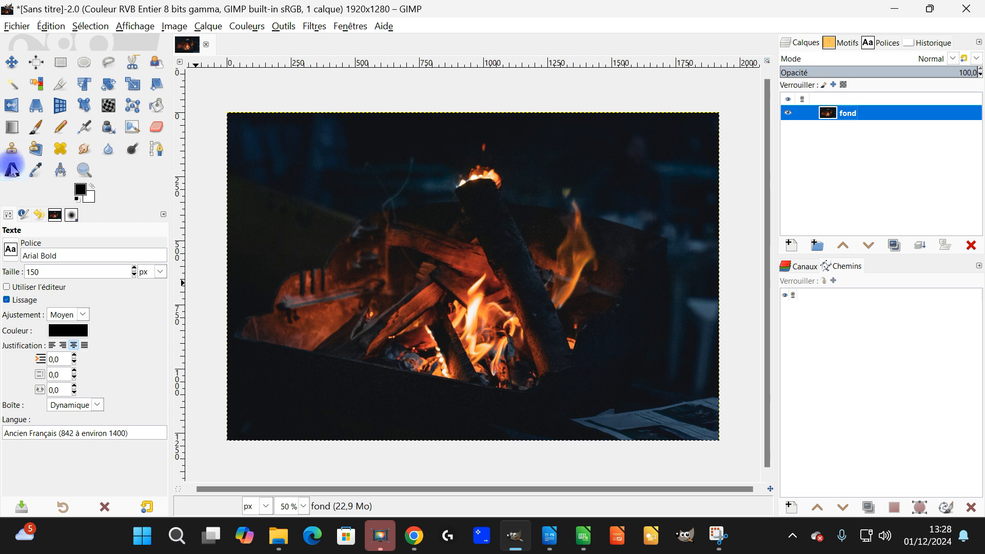
pyautogui.click(76, 198)
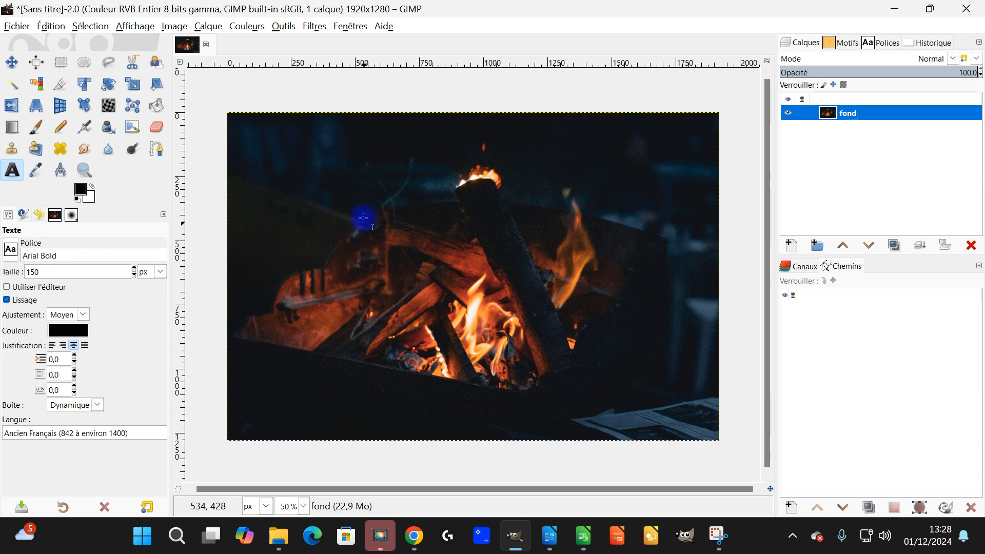
pyautogui.click(298, 194)
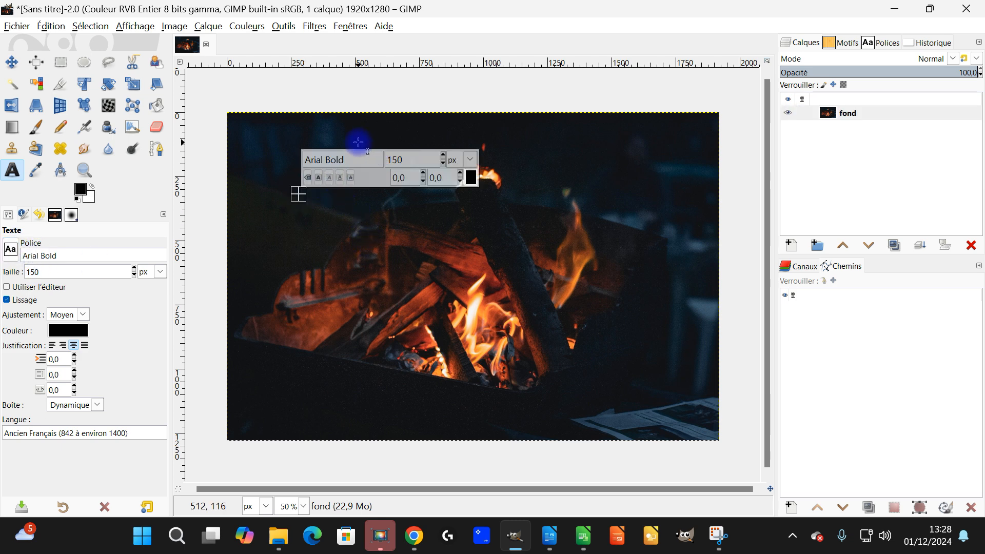
pyautogui.hotkey('ctrl', 'v')
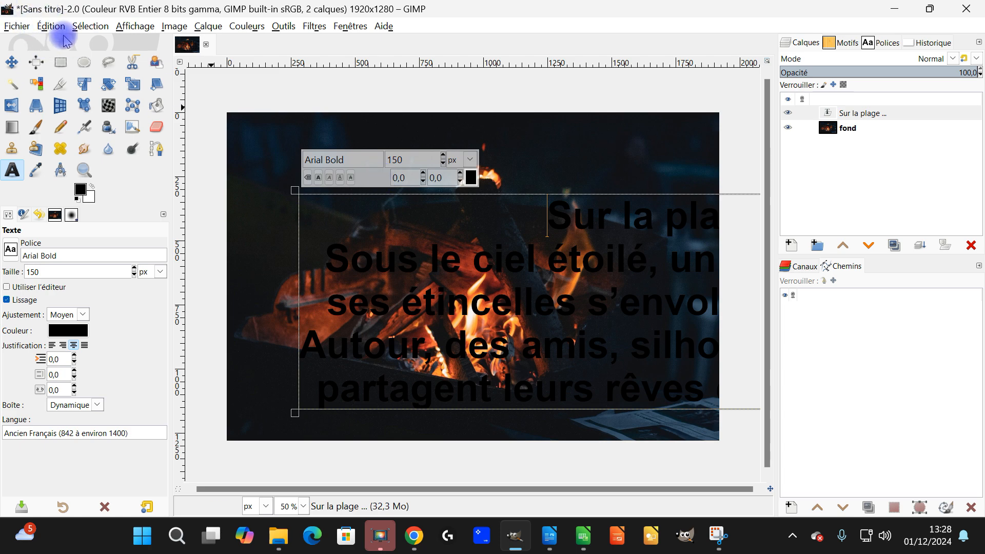
# Set the font size of the whole pasted poem to 82 px and finish editing the text.
pyautogui.hotkey('ctrl', 'a')
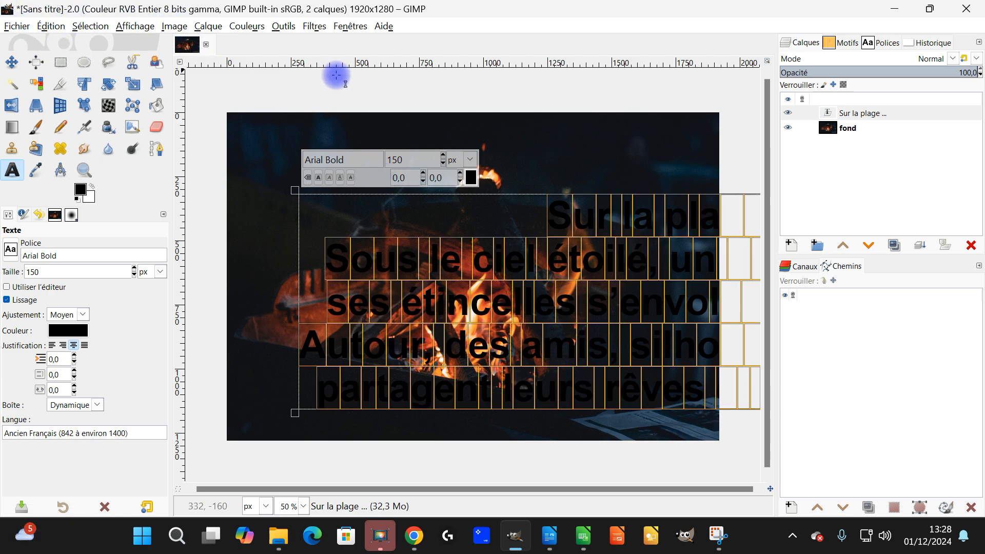
pyautogui.click(443, 164)
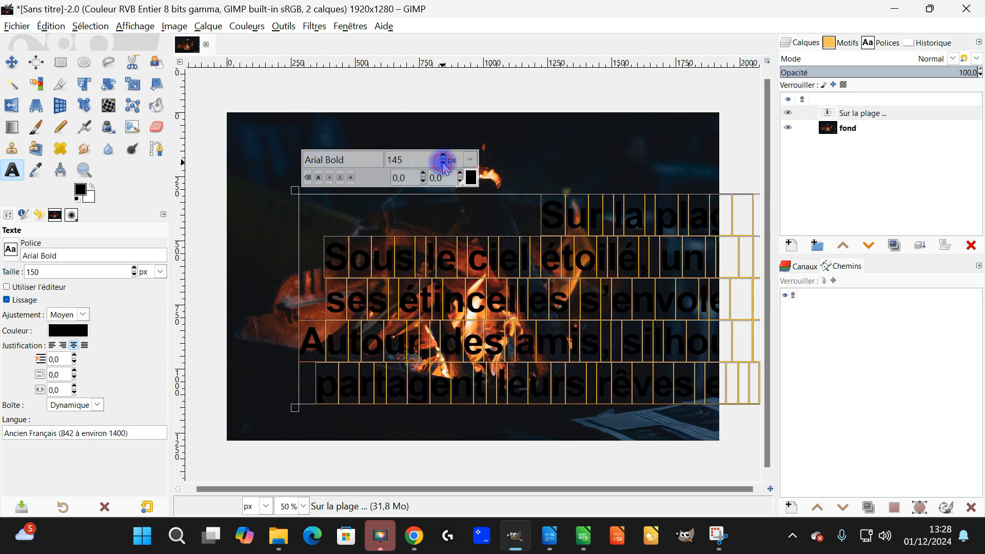
pyautogui.moveTo(443, 163); pyautogui.dragTo(443, 165)
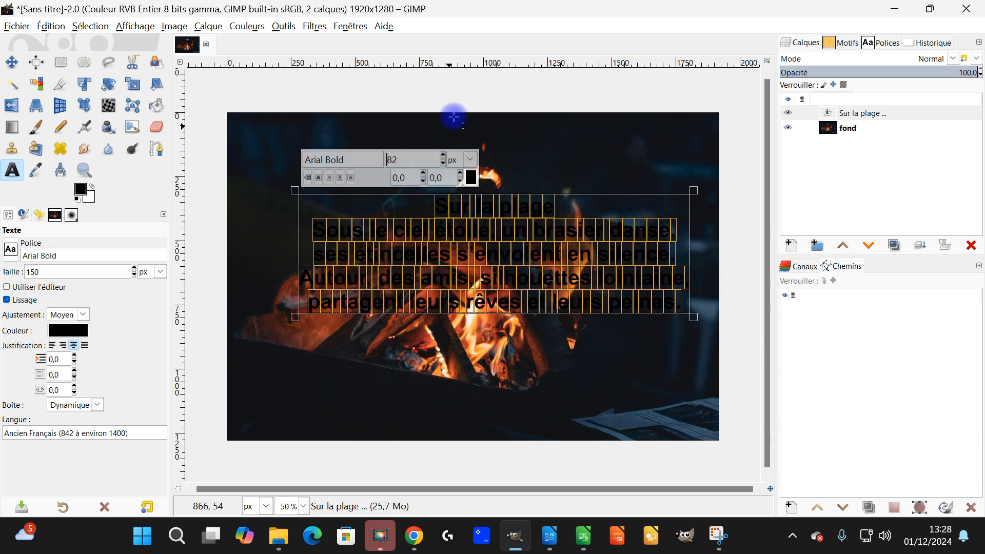
pyautogui.click(58, 62)
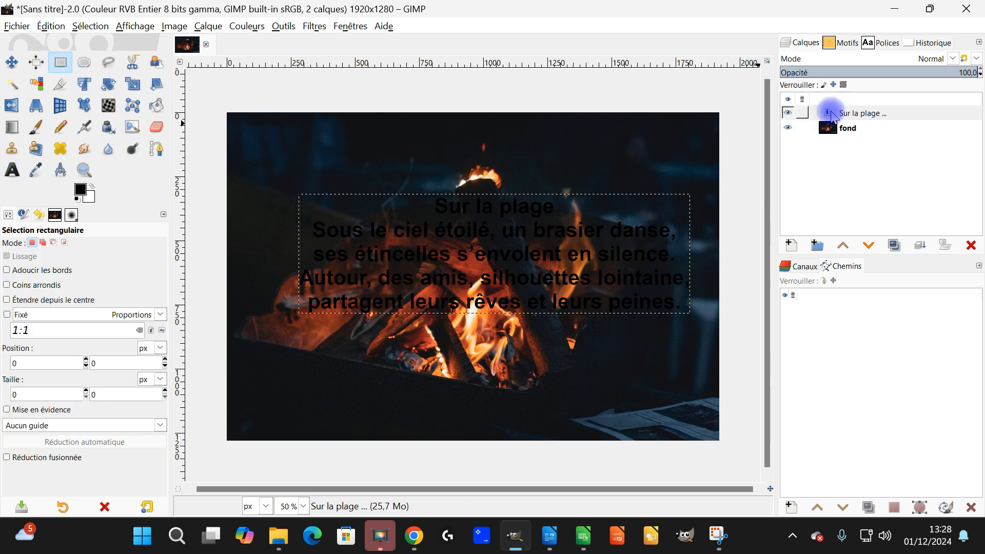
# Centre the poem's text layer horizontally and vertically relative to the image.
pyautogui.click(854, 113)
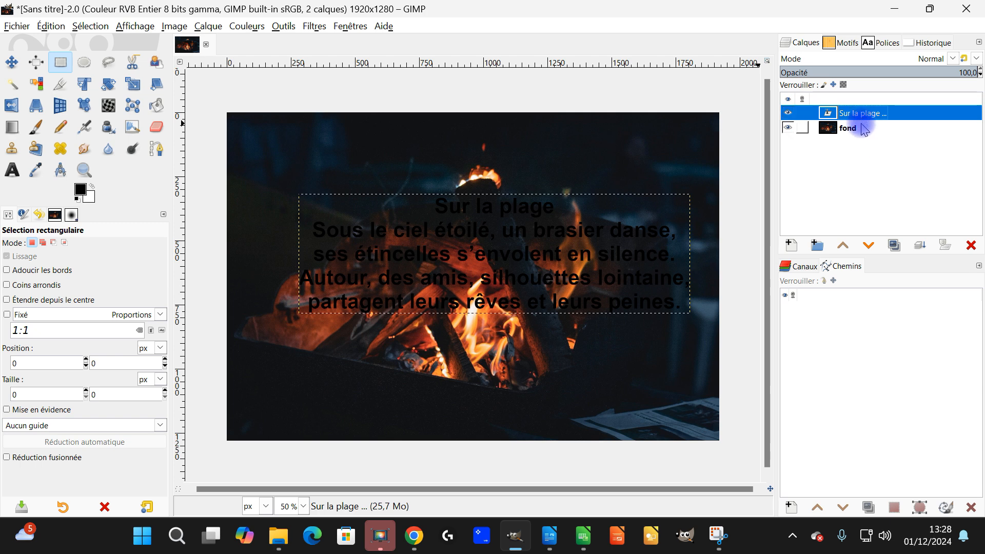
pyautogui.click(841, 128)
pyautogui.click(842, 113)
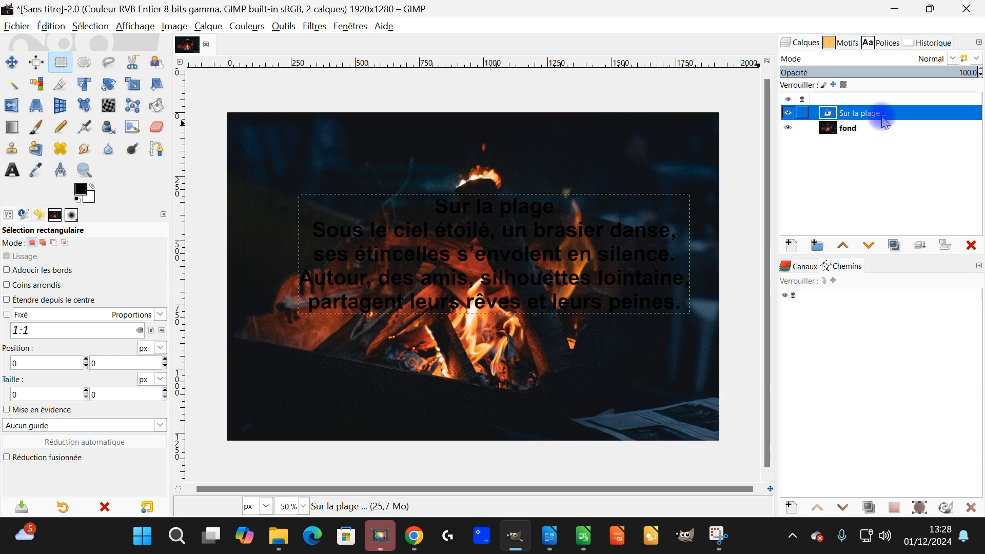
pyautogui.click(12, 62)
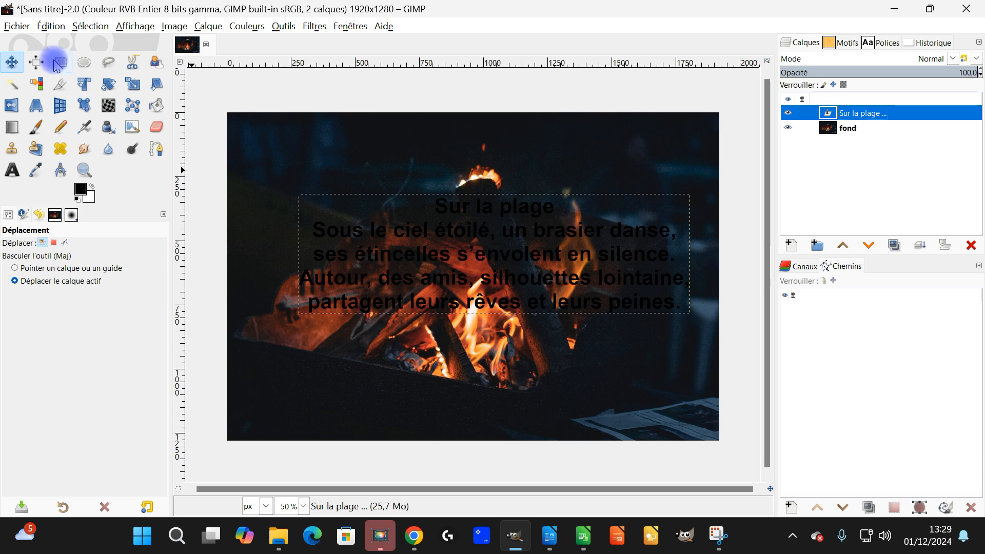
pyautogui.click(35, 61)
pyautogui.moveTo(225, 150); pyautogui.dragTo(735, 373)
pyautogui.click(35, 272)
pyautogui.click(35, 289)
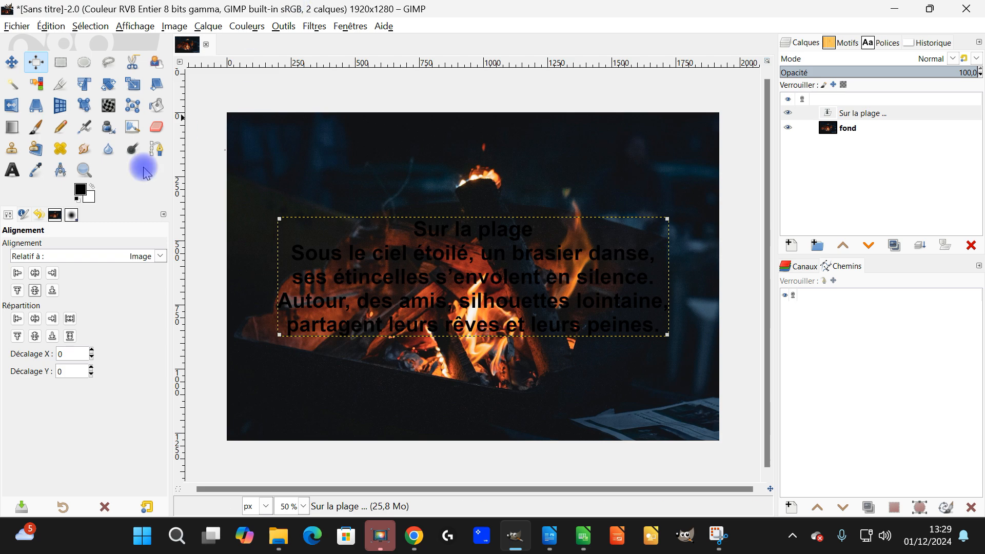
pyautogui.click(60, 62)
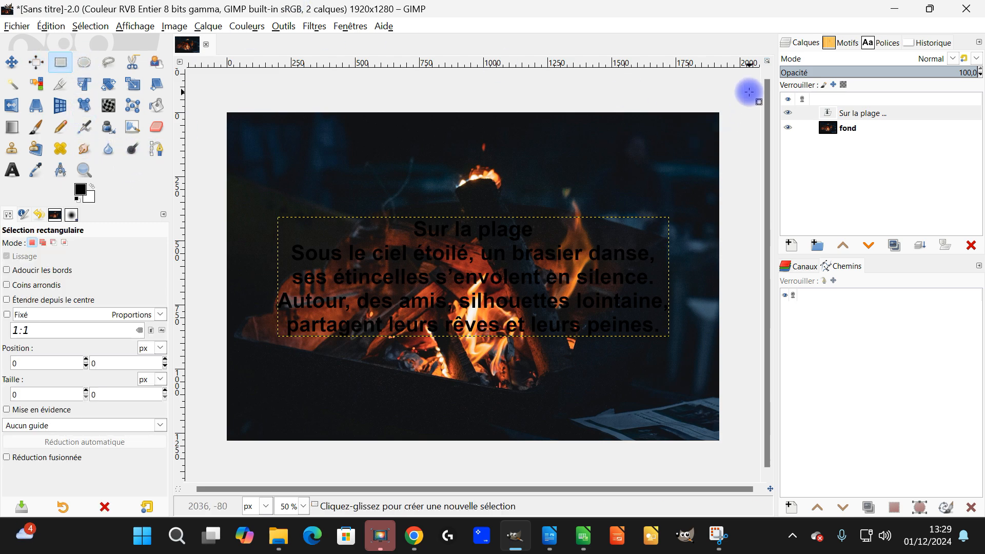
# Rename the poem's text layer as "texte original".
pyautogui.click(858, 115)
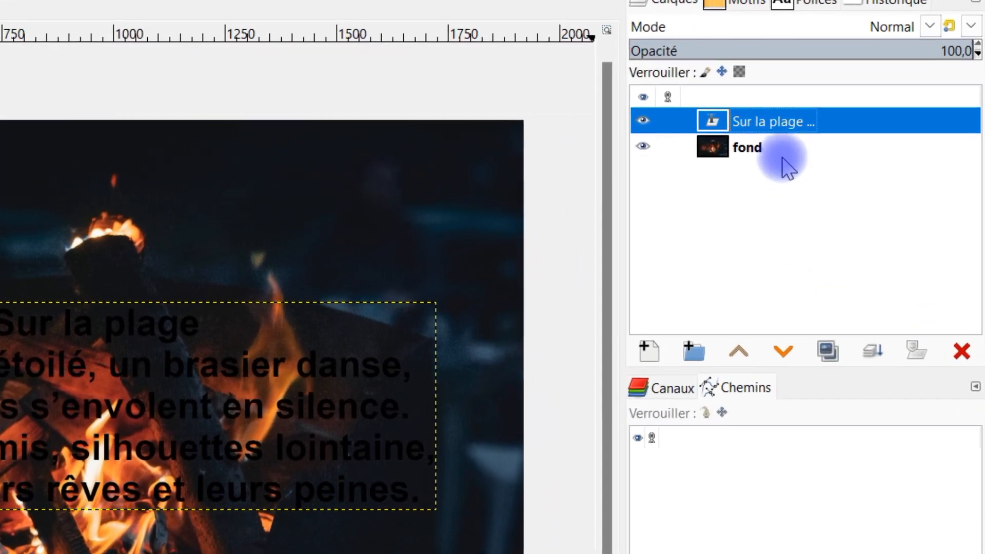
pyautogui.doubleClick(789, 123)
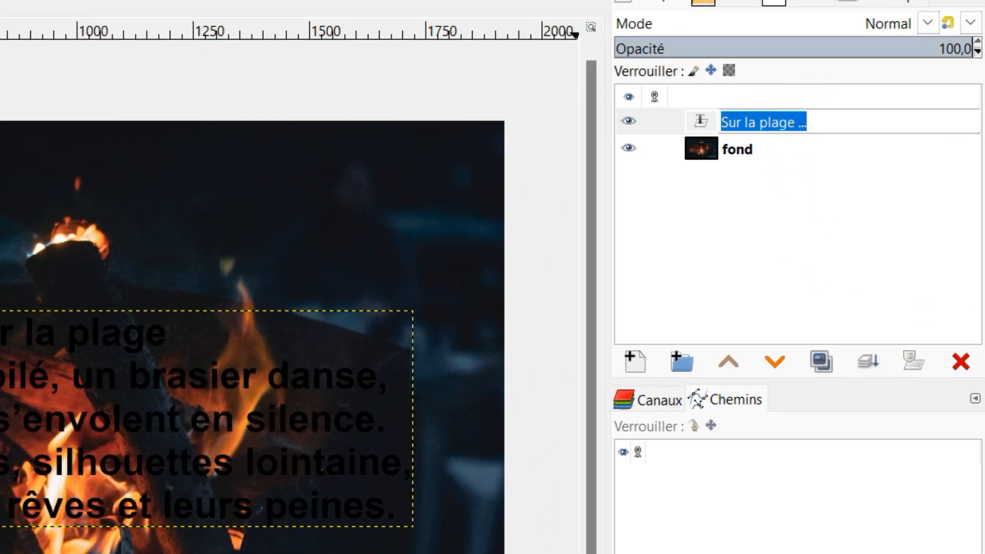
pyautogui.write('texte original')
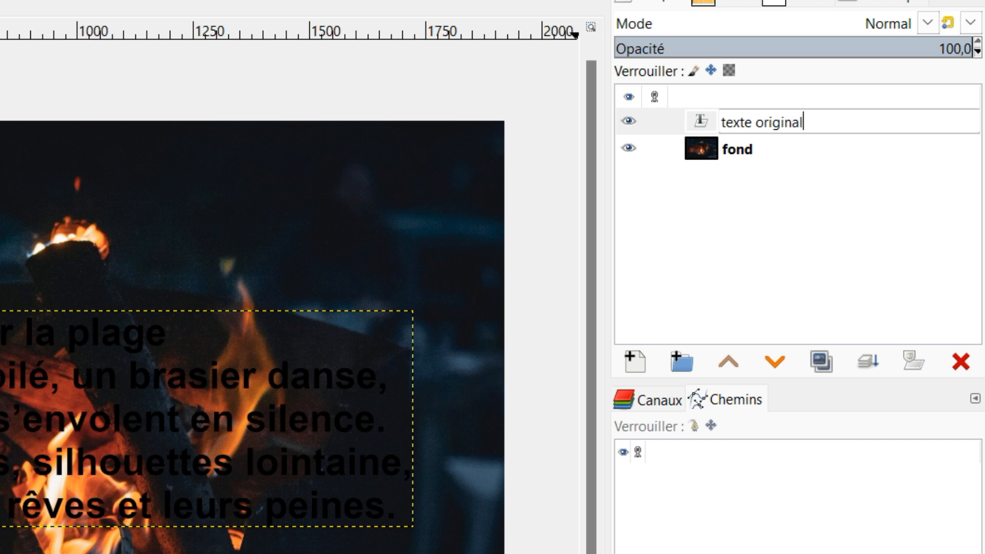
pyautogui.press('Return')
# Duplicate the "texte original" layer, hide the original and move it below the "fond" layer.
pyautogui.click(820, 361)
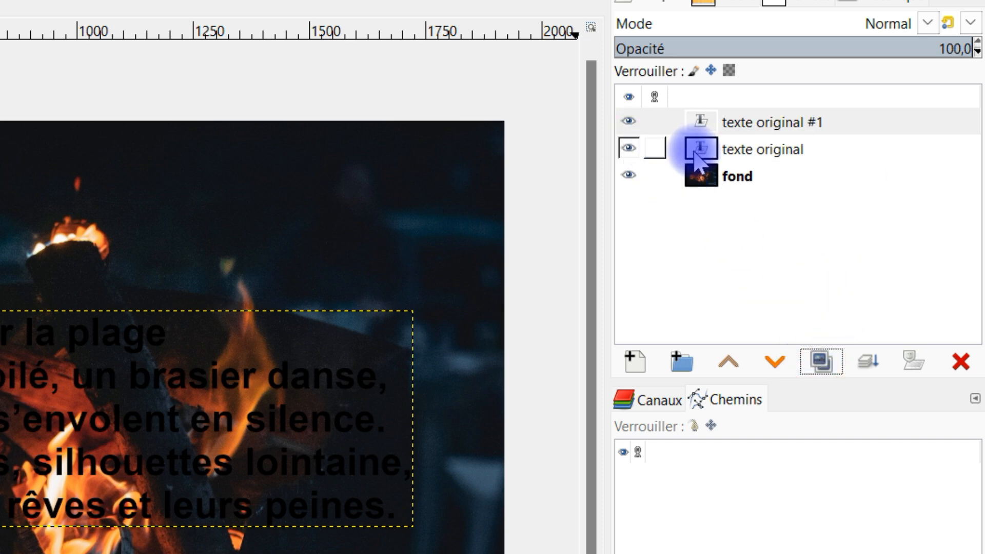
pyautogui.click(630, 148)
pyautogui.moveTo(710, 154); pyautogui.dragTo(756, 206)
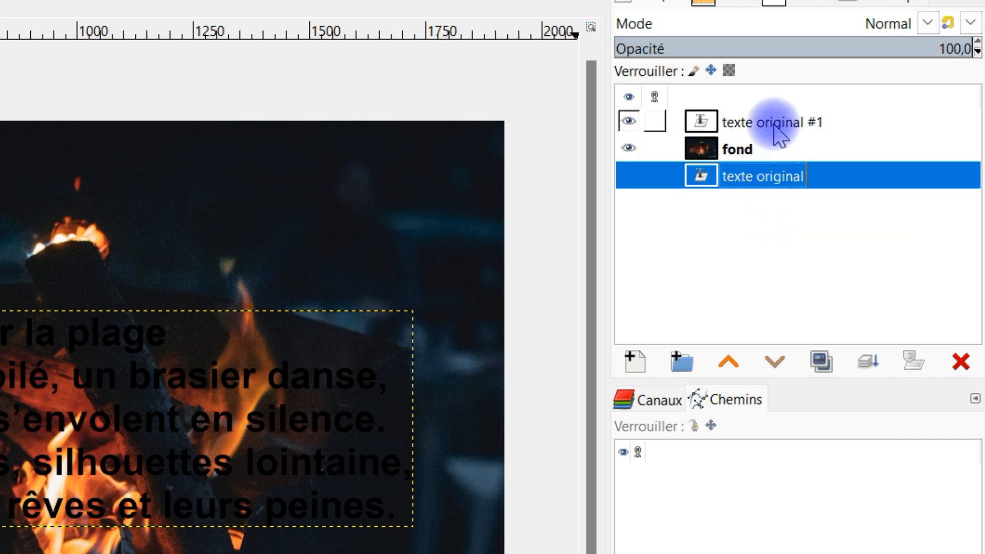
# Remove the alpha channel from the "texte original #1" layer to give the text a solid white background.
pyautogui.click(774, 125)
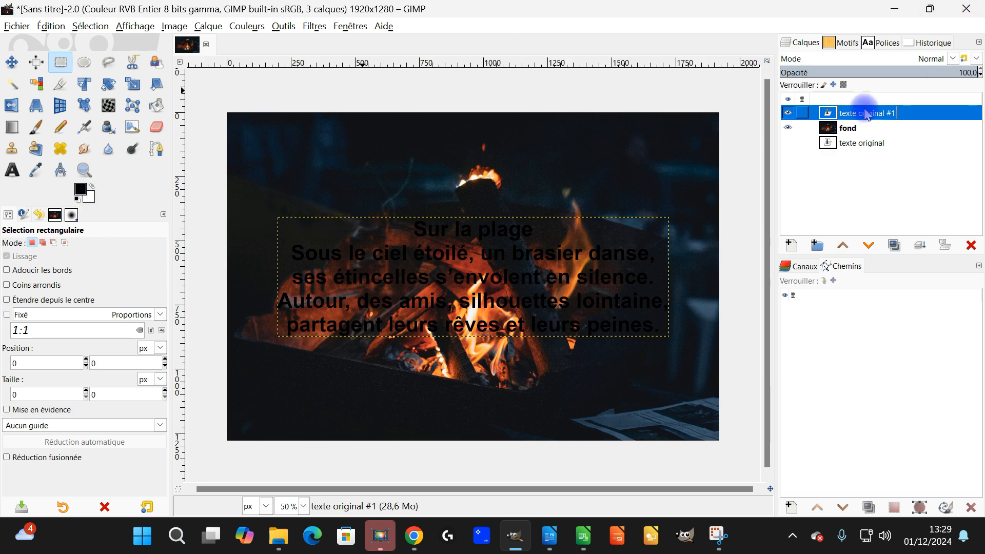
pyautogui.rightClick(828, 117)
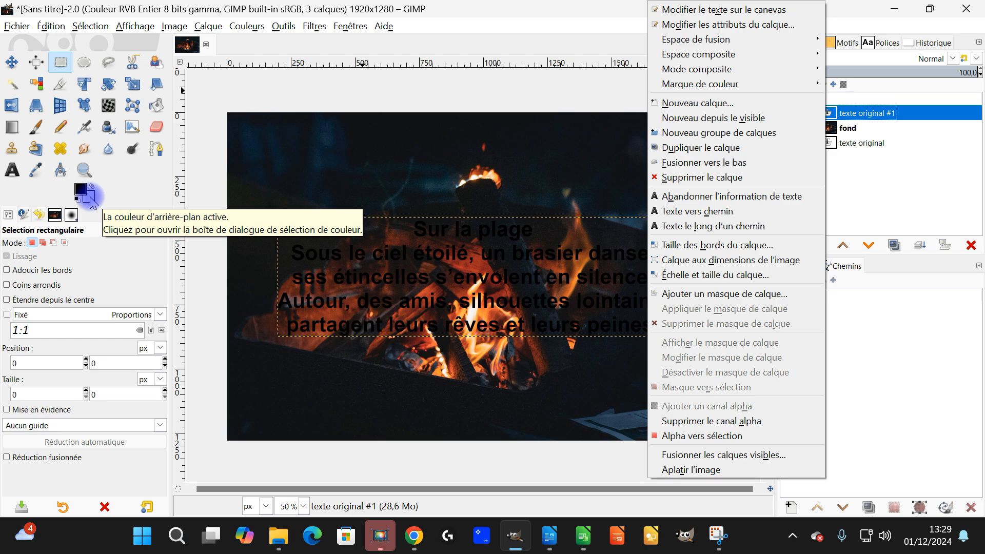
pyautogui.click(713, 424)
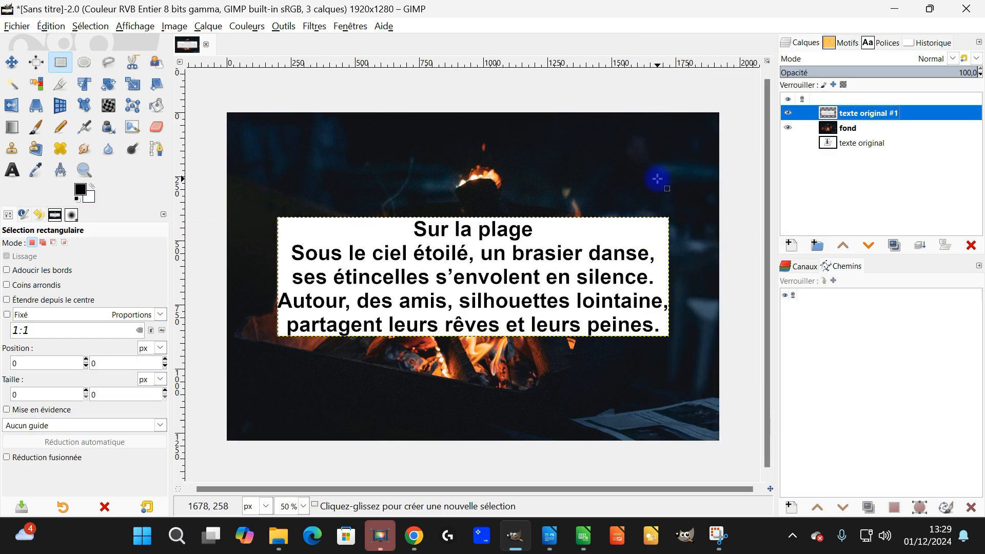
# Reduce the opacity of the "texte original #1" layer to about 33.9.
pyautogui.click(893, 74)
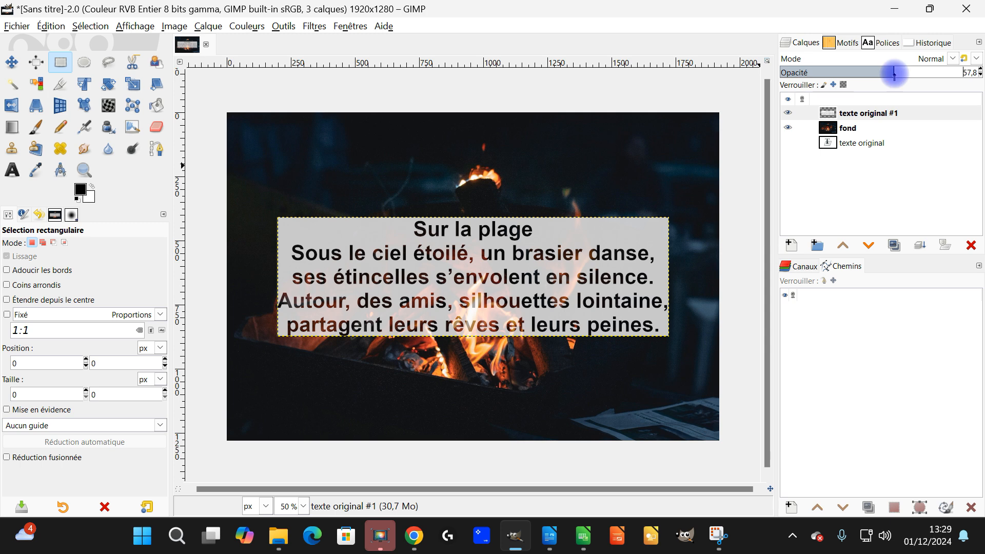
pyautogui.moveTo(894, 74); pyautogui.dragTo(865, 75)
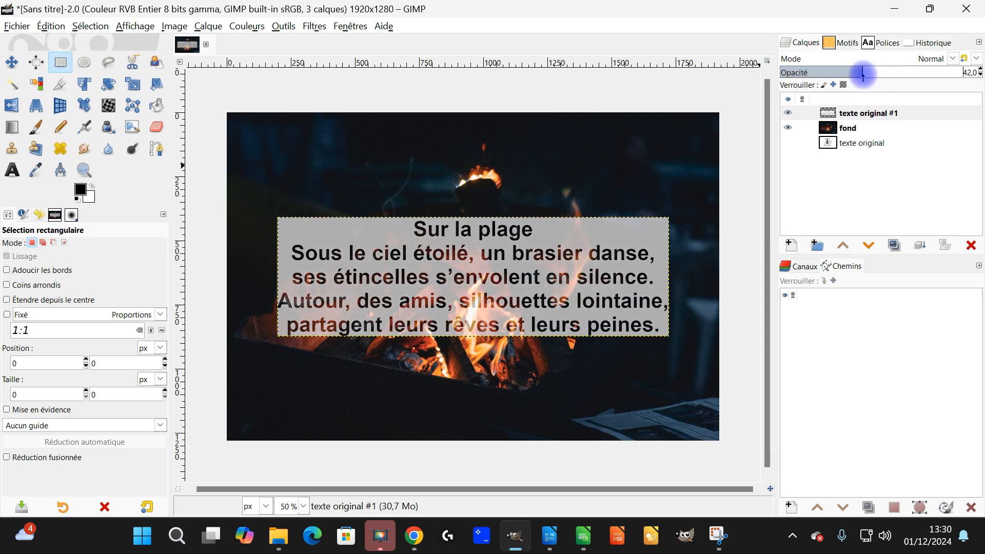
pyautogui.moveTo(849, 75); pyautogui.dragTo(834, 77)
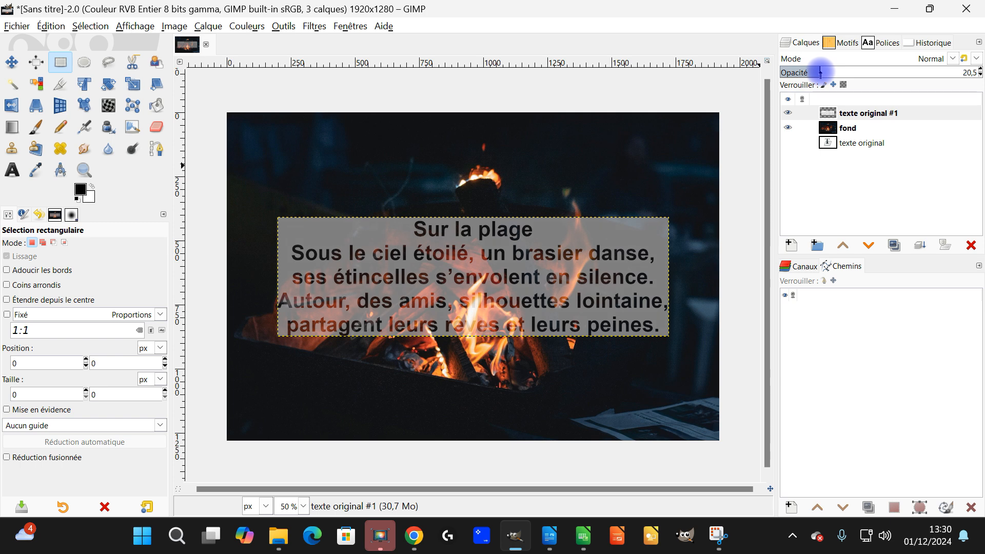
pyautogui.moveTo(813, 73); pyautogui.dragTo(847, 71)
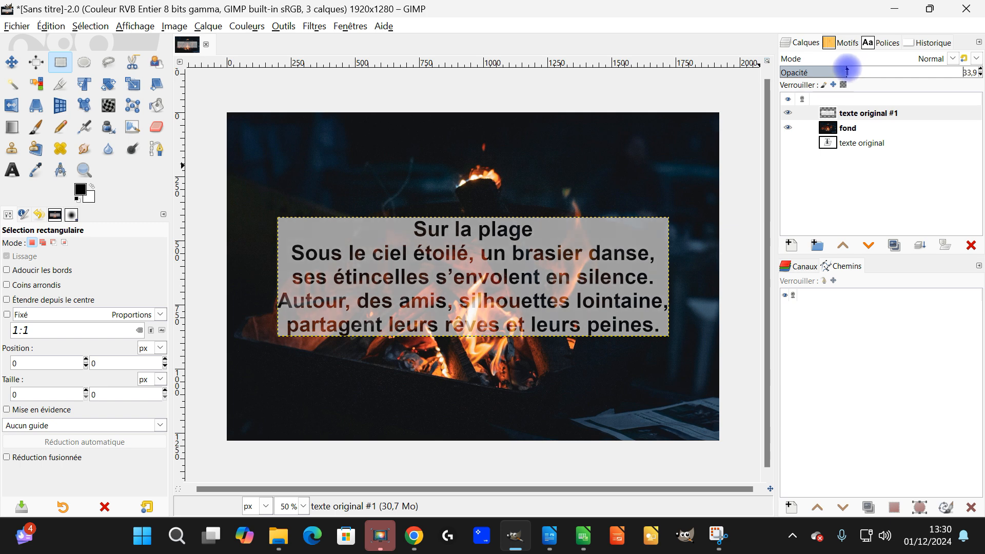
# Hide "texte original #1" and place a visible duplicate of "texte original" at the top of the layer stack.
pyautogui.click(788, 113)
pyautogui.click(828, 143)
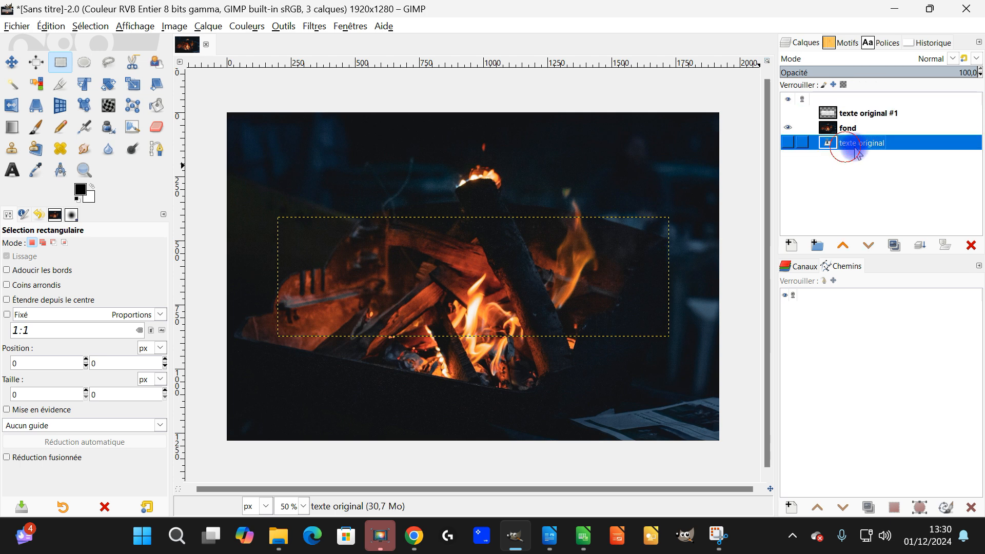
pyautogui.click(892, 246)
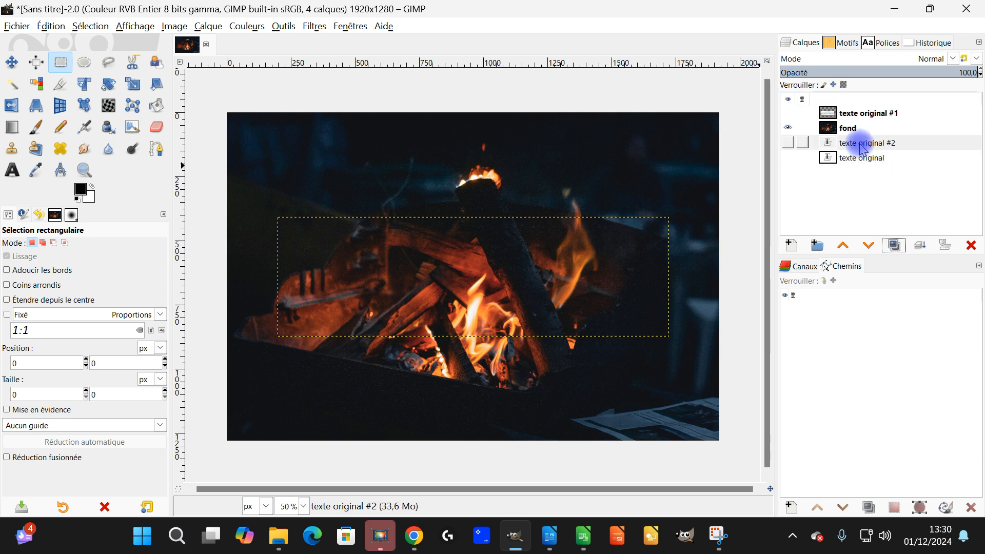
pyautogui.moveTo(875, 143); pyautogui.dragTo(871, 112)
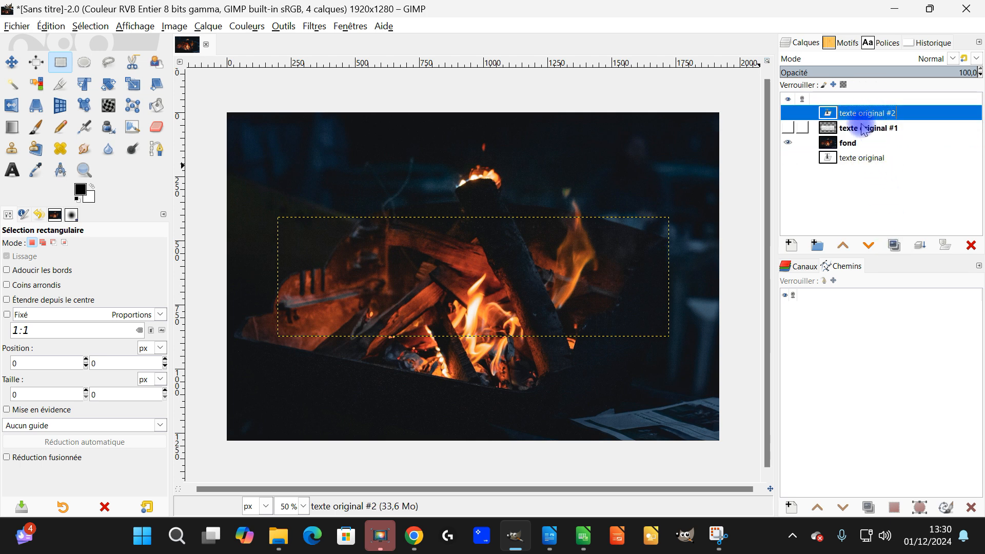
pyautogui.click(788, 113)
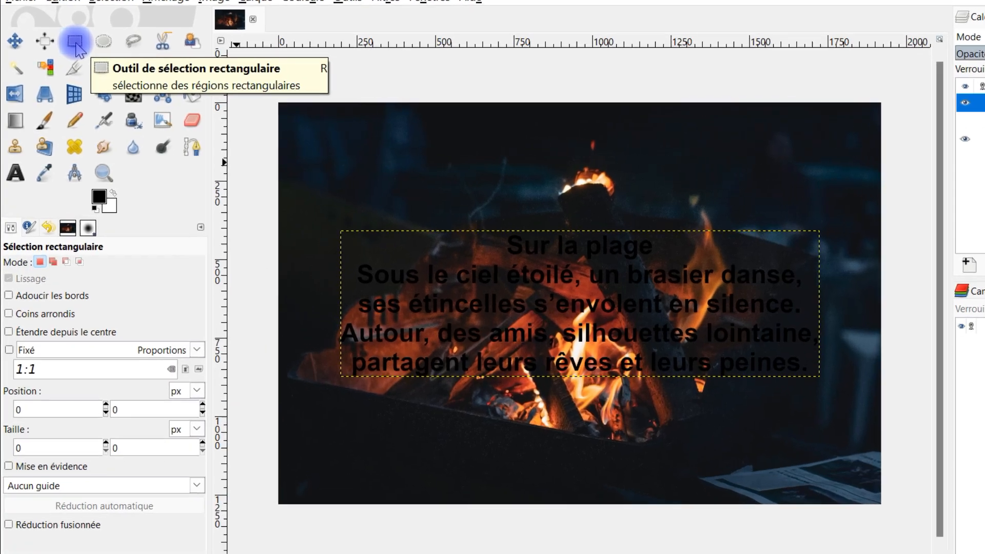
# Draw a rounded-corner rectangular selection of about 1604 × 604 px around the poem, with a corner radius of 78.
pyautogui.click(28, 314)
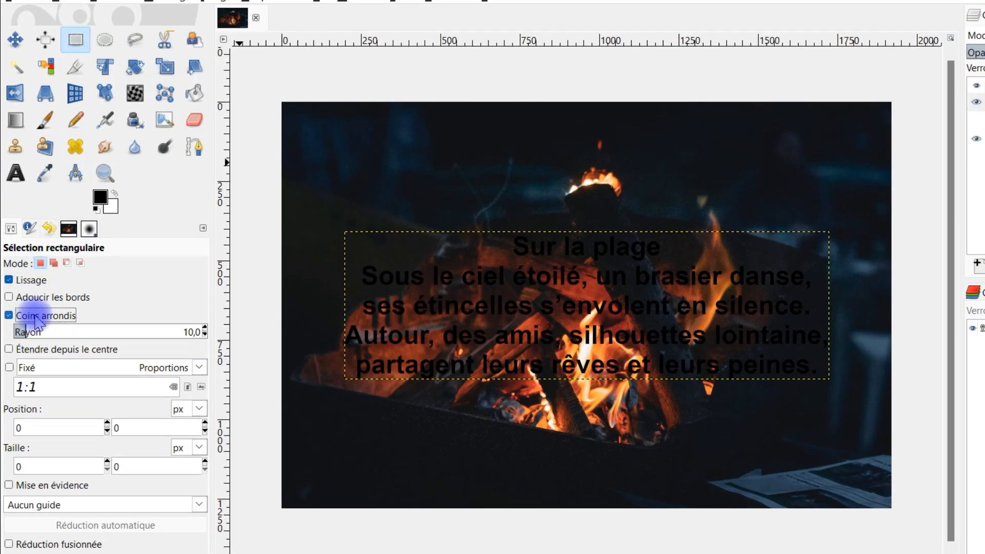
pyautogui.moveTo(334, 213); pyautogui.dragTo(844, 404)
pyautogui.moveTo(54, 330); pyautogui.dragTo(205, 368)
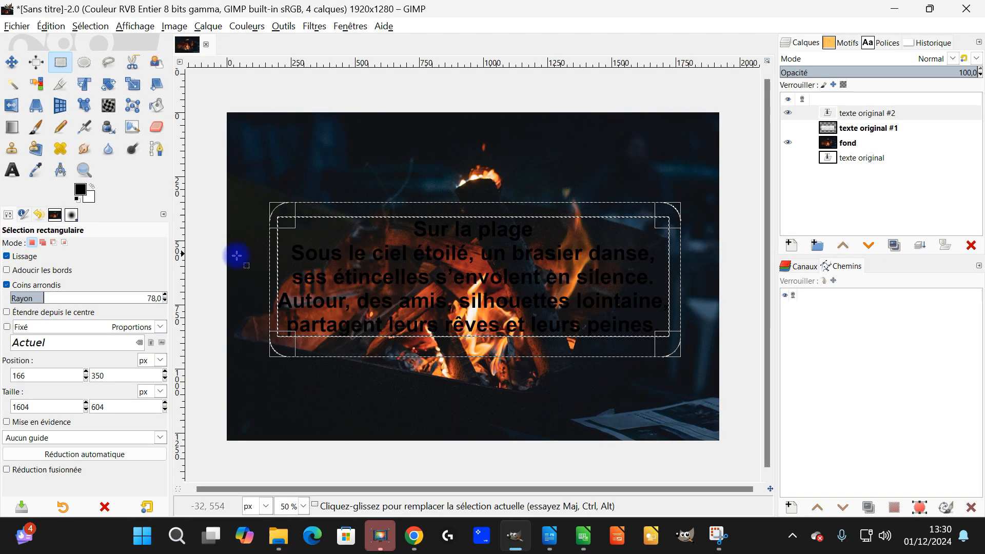
# Move the "texte original #1" layer below the "fond" layer in the layer stack.
pyautogui.click(865, 129)
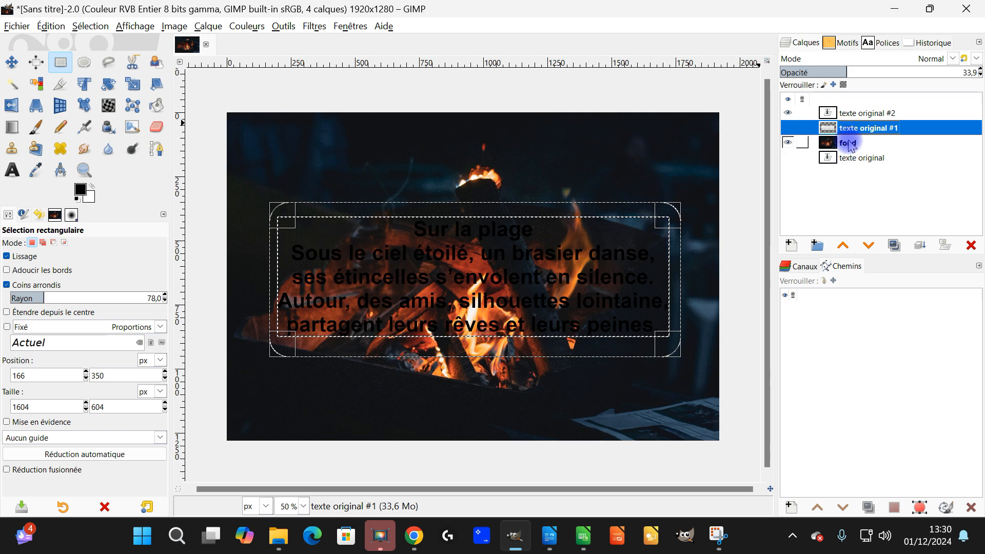
pyautogui.click(848, 144)
pyautogui.moveTo(854, 135); pyautogui.dragTo(851, 153)
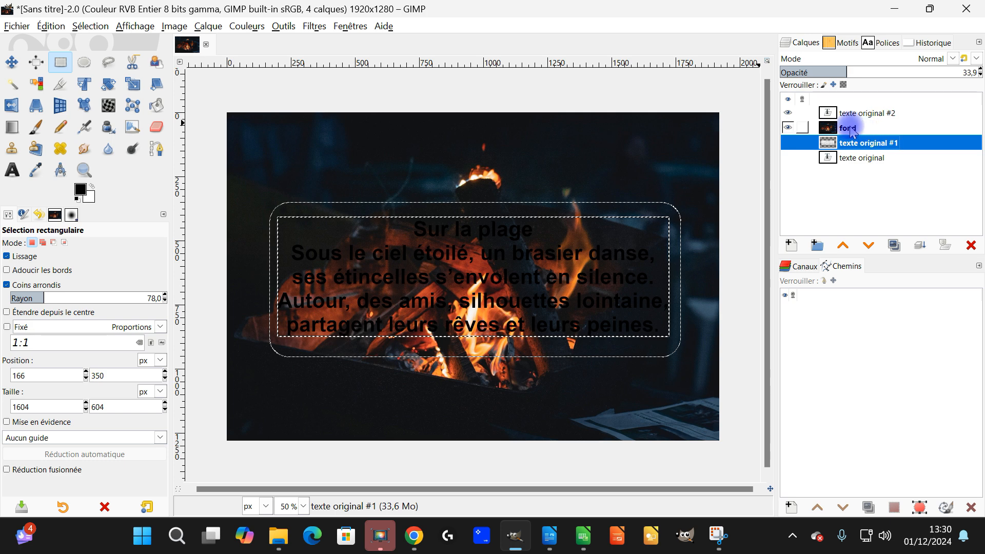
# Create a new transparent layer named "fond blanc" directly above "fond", at 1920 × 1280 px.
pyautogui.click(853, 127)
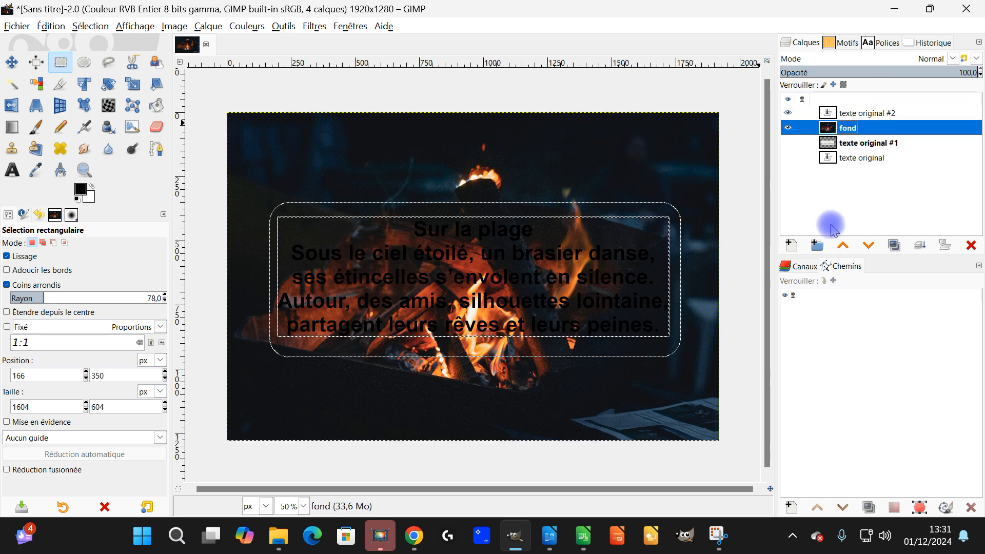
pyautogui.click(791, 245)
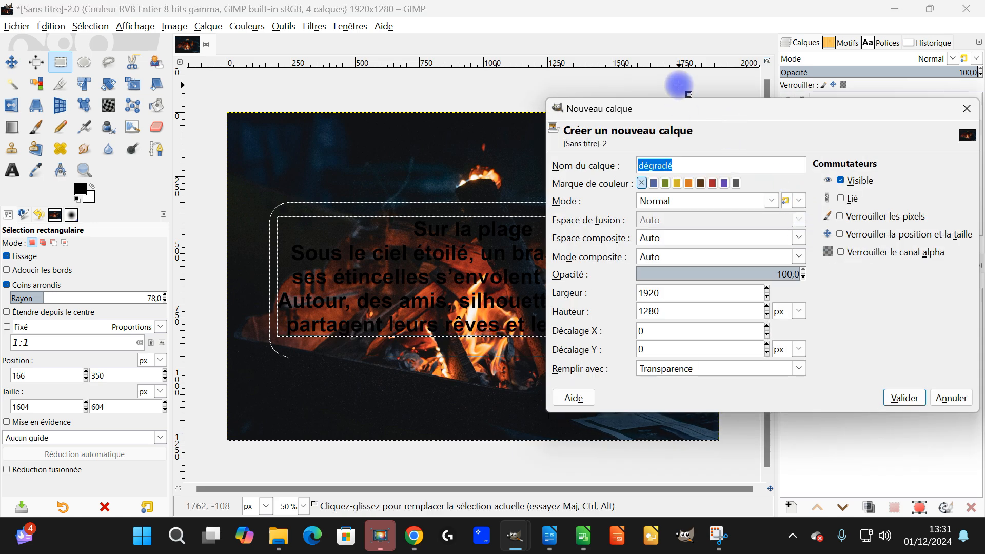
pyautogui.write('fond blanc')
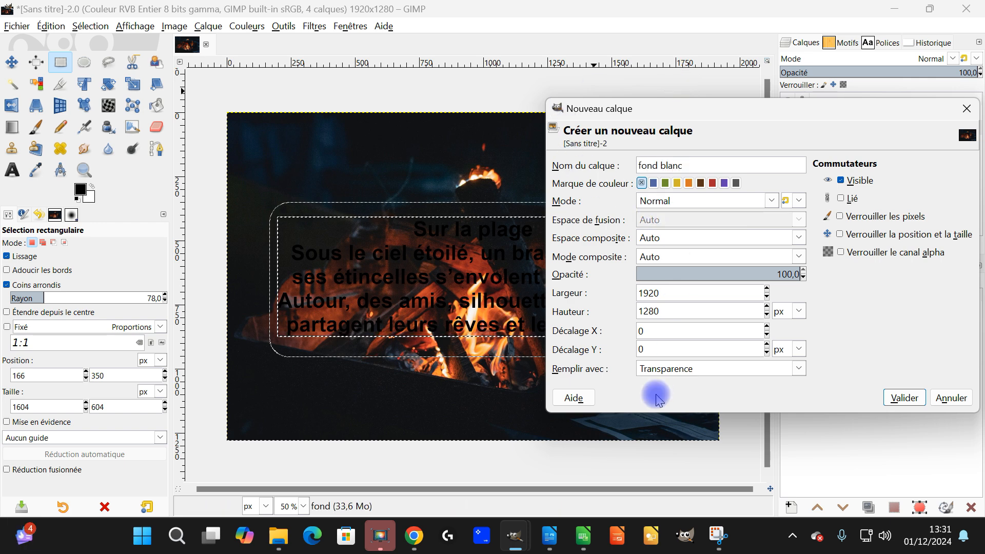
pyautogui.click(665, 369)
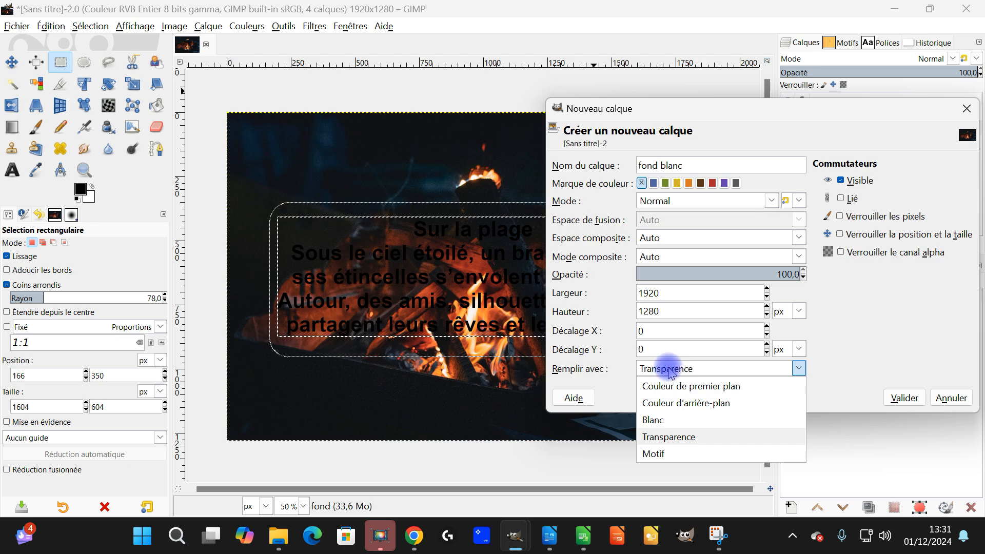
pyautogui.click(964, 326)
pyautogui.click(904, 397)
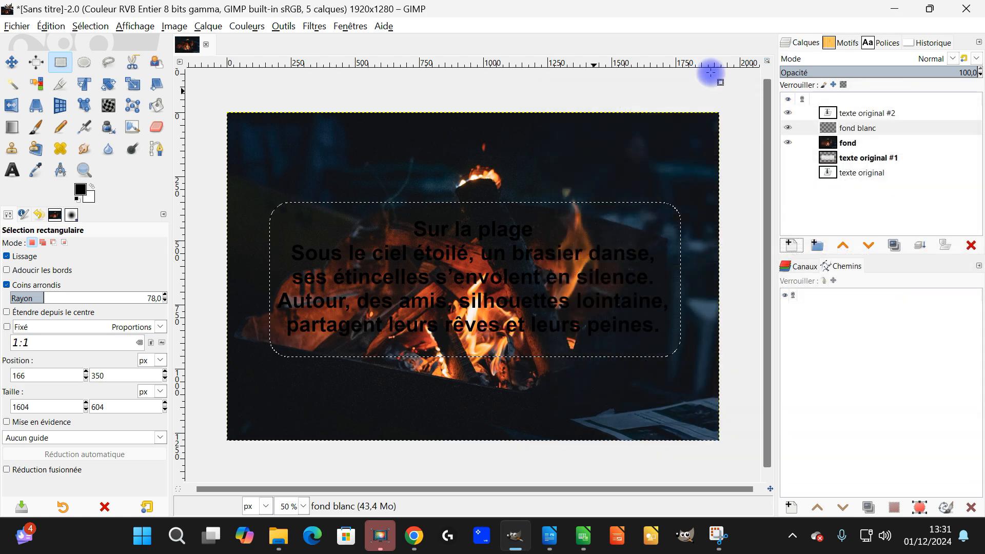
# Fill the rounded selection on "fond blanc" with the white background color and remove the selection.
pyautogui.moveTo(90, 197); pyautogui.dragTo(486, 258)
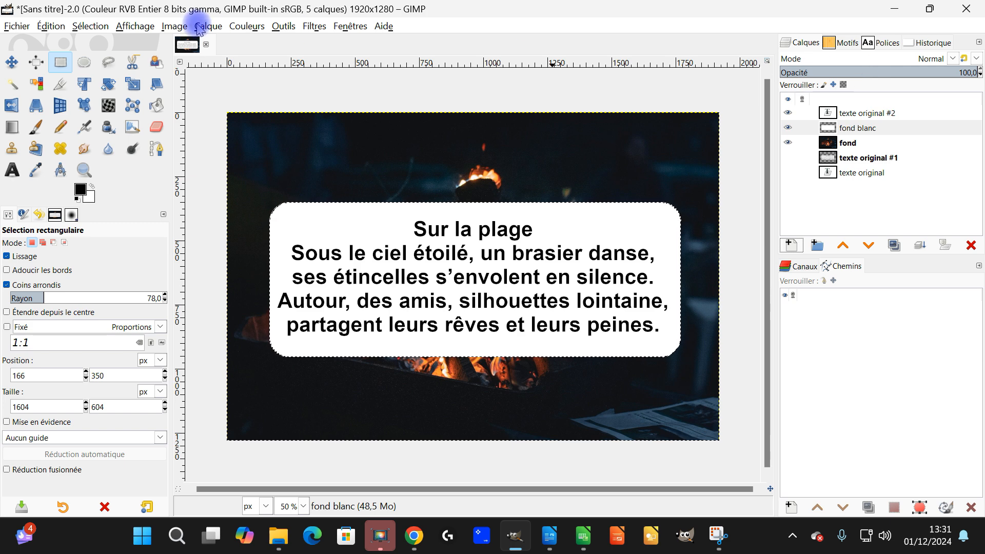
pyautogui.click(82, 25)
pyautogui.click(90, 59)
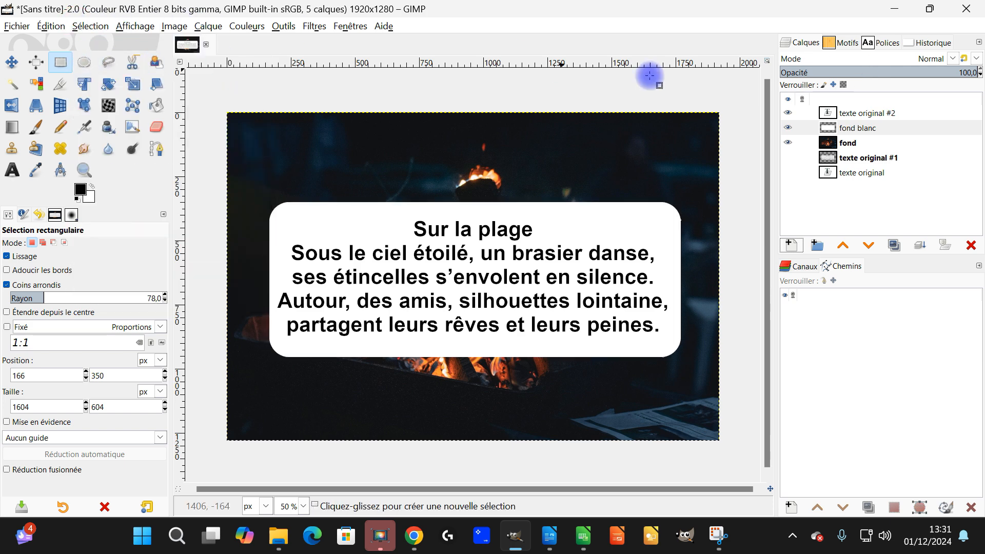
# Reduce the opacity of the "fond blanc" layer to about 19.2.
pyautogui.click(888, 72)
pyautogui.moveTo(889, 73); pyautogui.dragTo(839, 73)
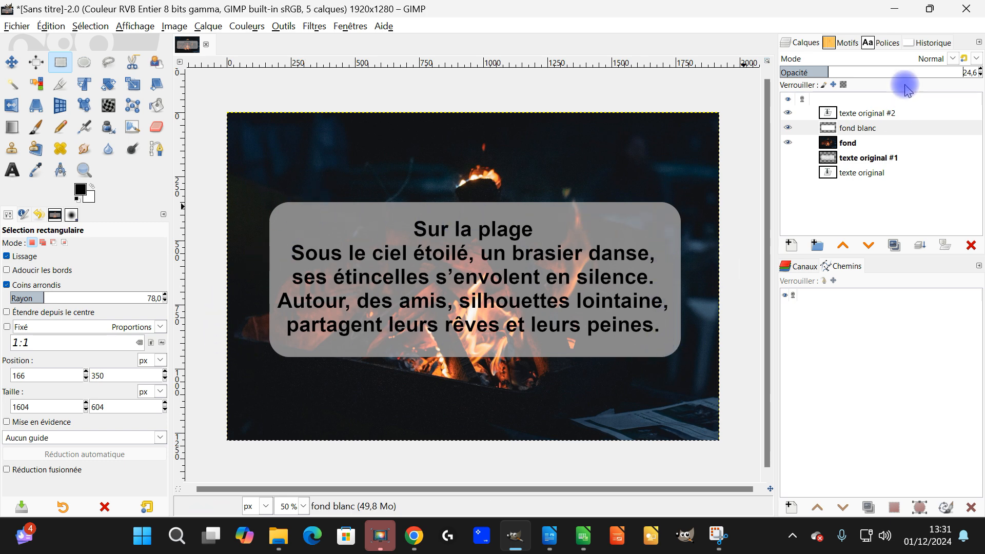
pyautogui.moveTo(819, 72)
pyautogui.mouseDown()
pyautogui.moveTo(803, 72)
pyautogui.moveTo(816, 72)
pyautogui.mouseUp()
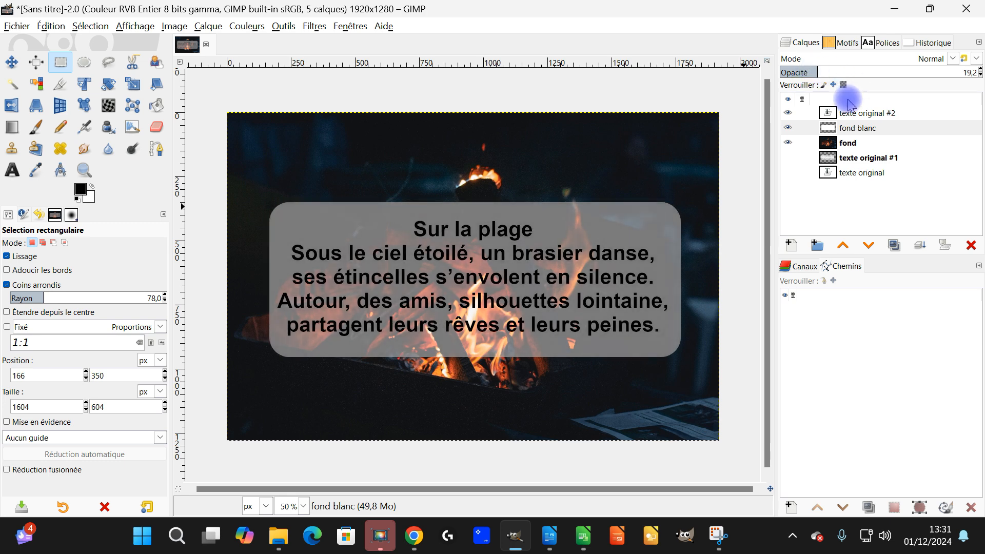
# Gather "texte original #2" and "fond blanc" in a new layer group, collapse it, and move it below "fond".
pyautogui.click(838, 113)
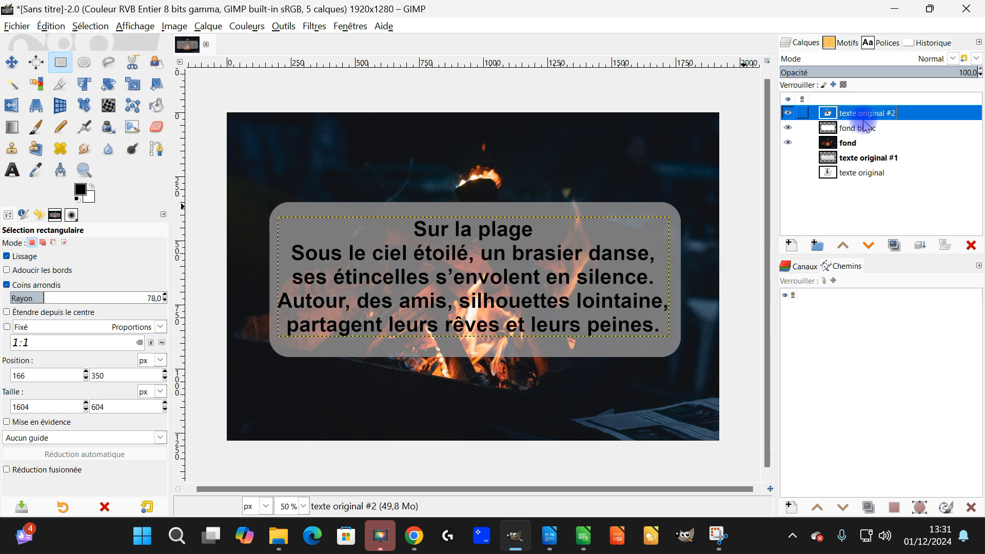
pyautogui.click(817, 245)
pyautogui.moveTo(827, 127)
pyautogui.mouseDown()
pyautogui.moveTo(845, 127)
pyautogui.moveTo(844, 113)
pyautogui.moveTo(826, 134)
pyautogui.moveTo(810, 118)
pyautogui.mouseUp()
pyautogui.click(813, 113)
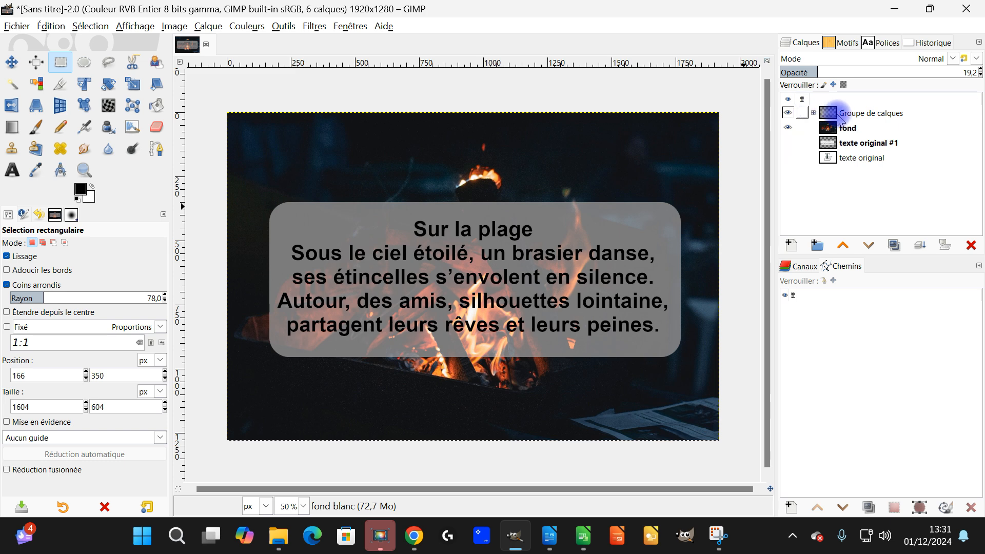
pyautogui.click(852, 114)
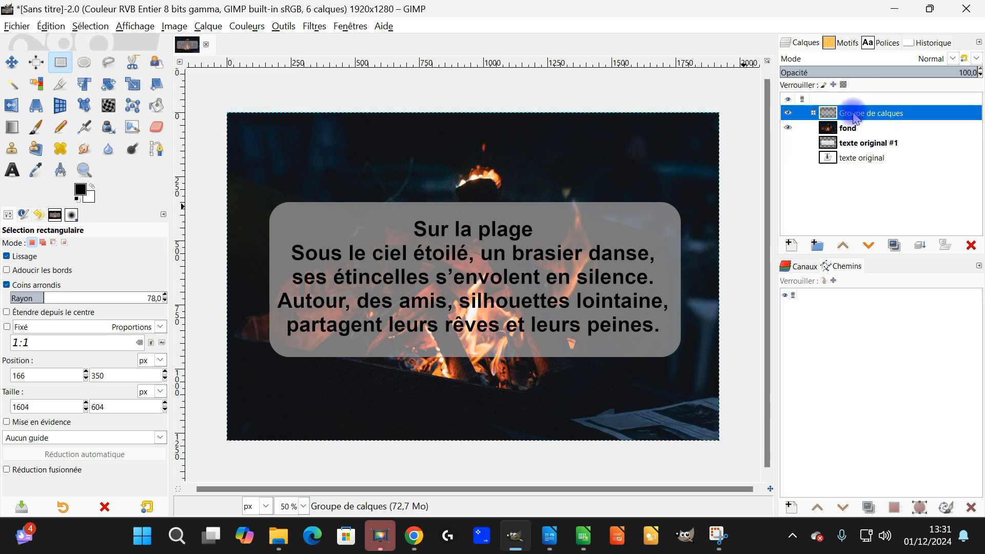
pyautogui.moveTo(852, 115)
pyautogui.mouseDown()
pyautogui.moveTo(854, 142)
pyautogui.moveTo(849, 131)
pyautogui.mouseUp()
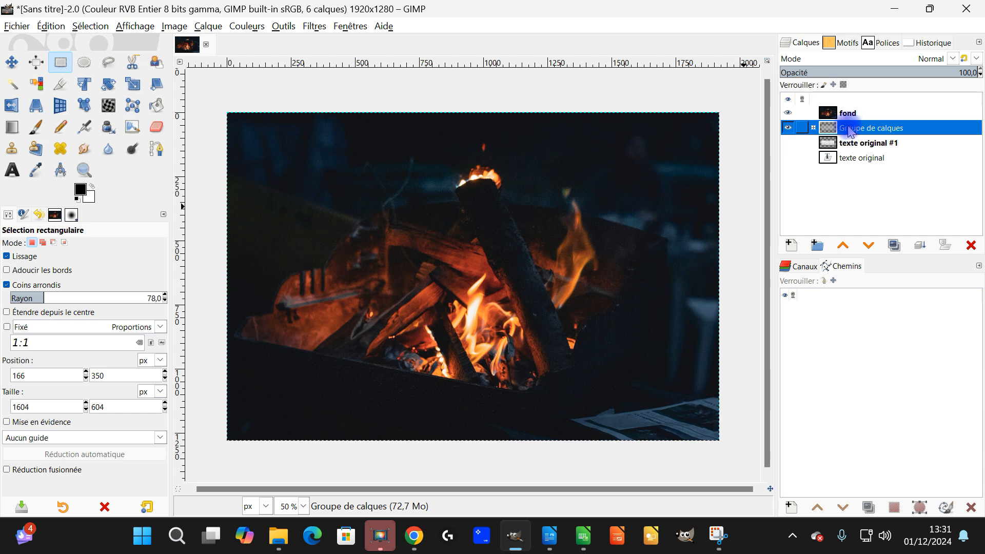
# Duplicate the "texte original" layer, place the copy at the top of the layer stack, and make it visible.
pyautogui.click(851, 157)
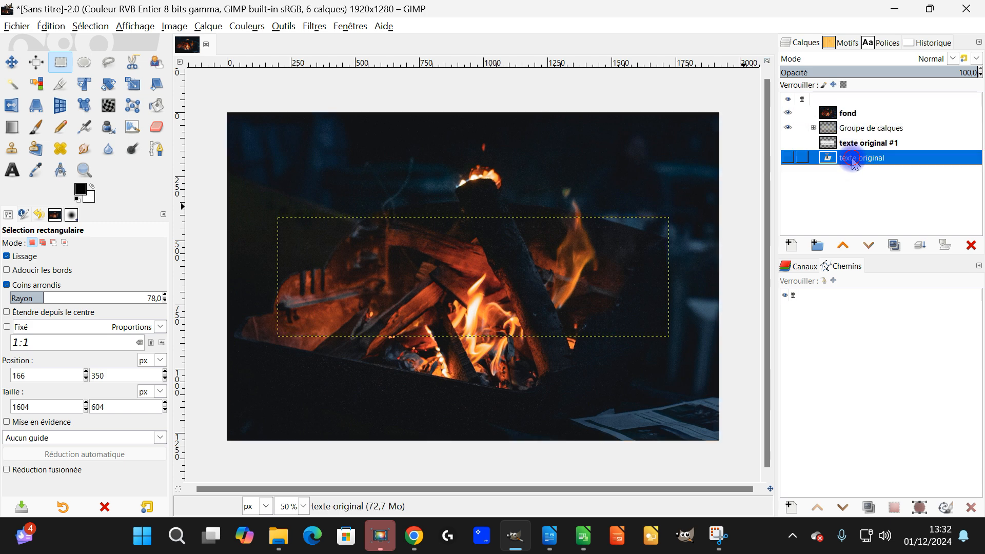
pyautogui.click(895, 245)
pyautogui.moveTo(835, 159); pyautogui.dragTo(849, 115)
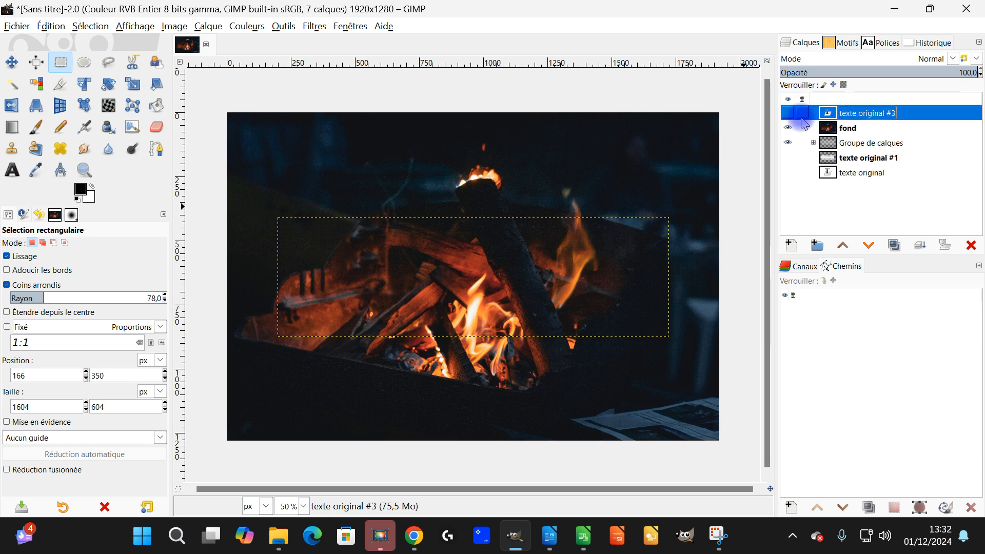
pyautogui.click(788, 113)
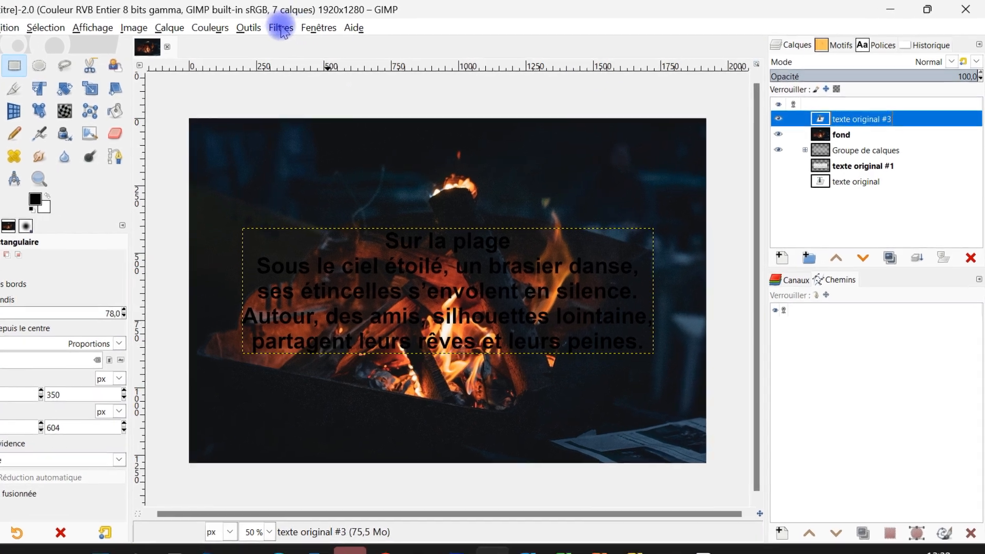
# Start a Drop Shadow (Ombre portée) on "texte original #3" and set its color to light grey cfcfcf.
pyautogui.click(314, 26)
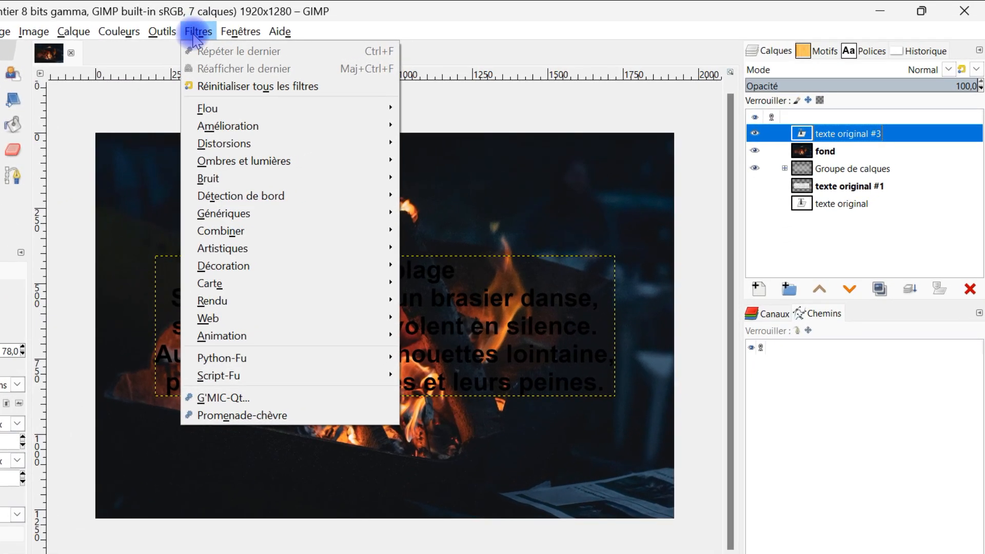
pyautogui.moveTo(270, 158)
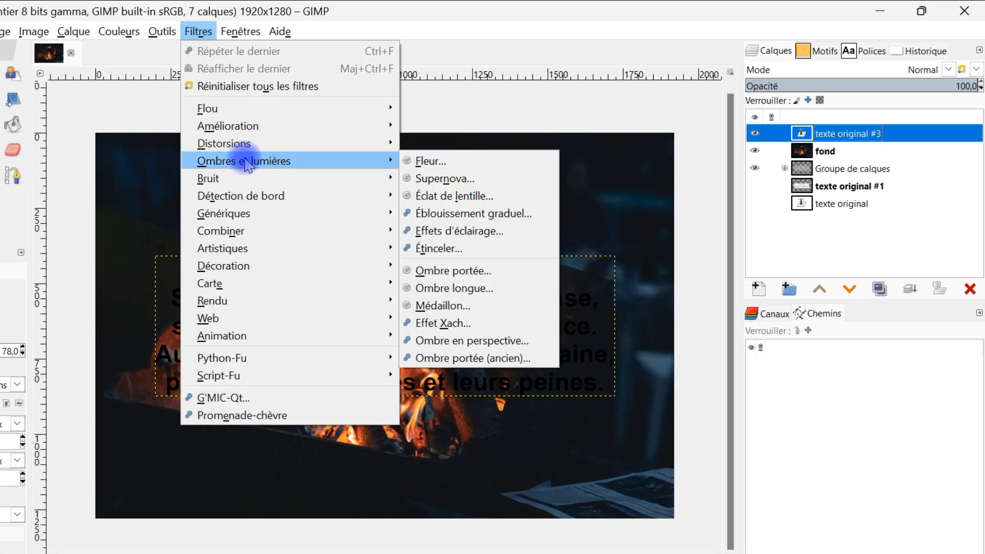
pyautogui.click(473, 272)
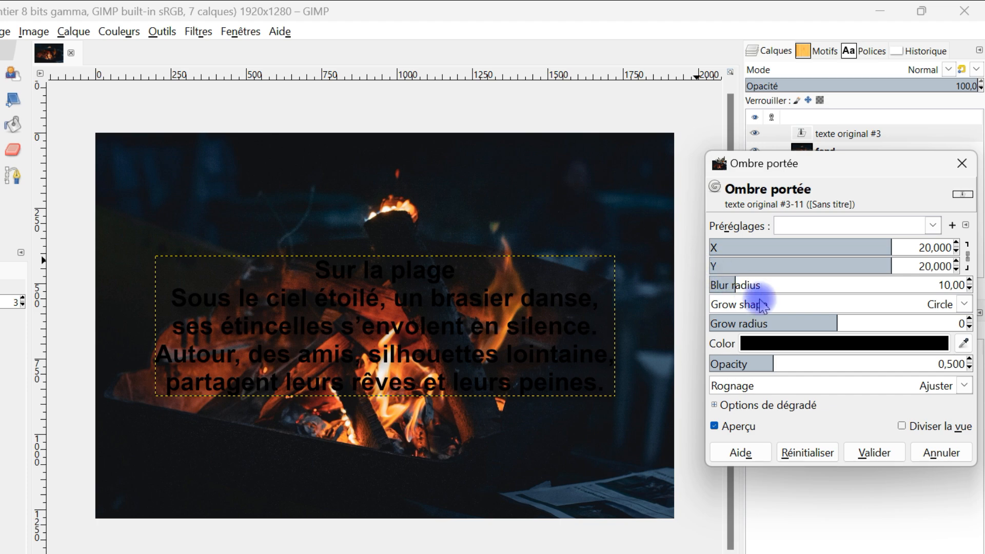
pyautogui.click(796, 344)
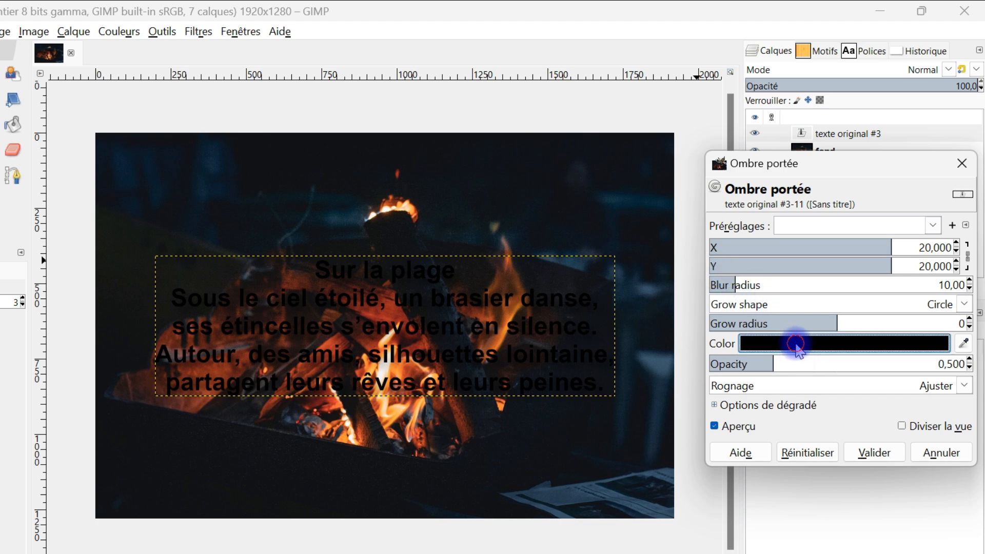
pyautogui.moveTo(718, 360); pyautogui.dragTo(635, 291)
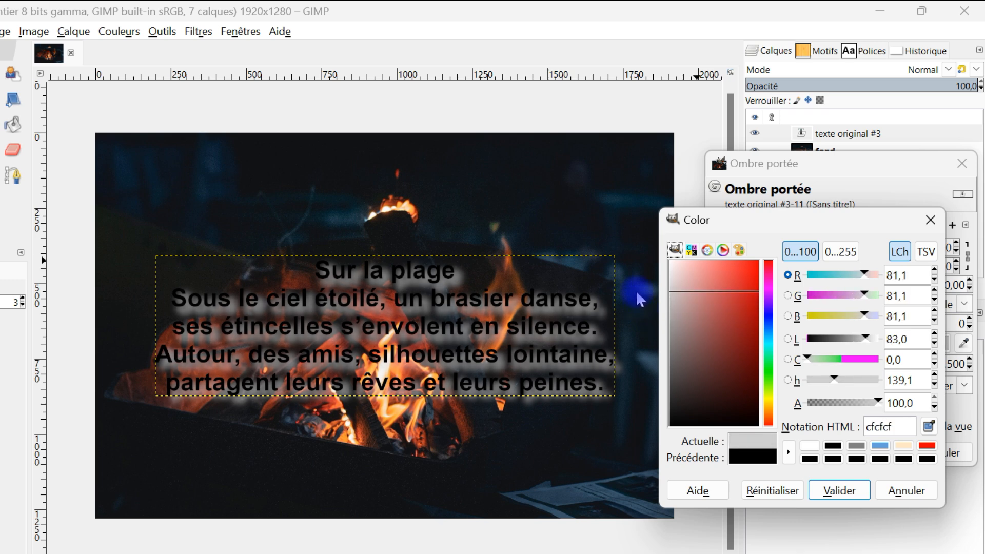
pyautogui.click(839, 490)
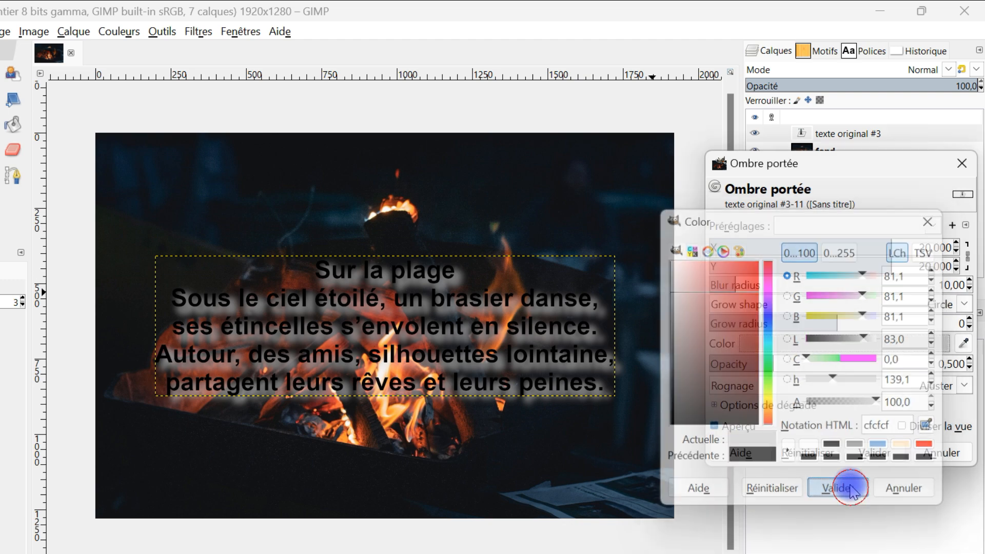
# Set the shadow's blur radius to 2.18, its X and Y offsets to 1.584, and its grow radius to -1.
pyautogui.click(731, 284)
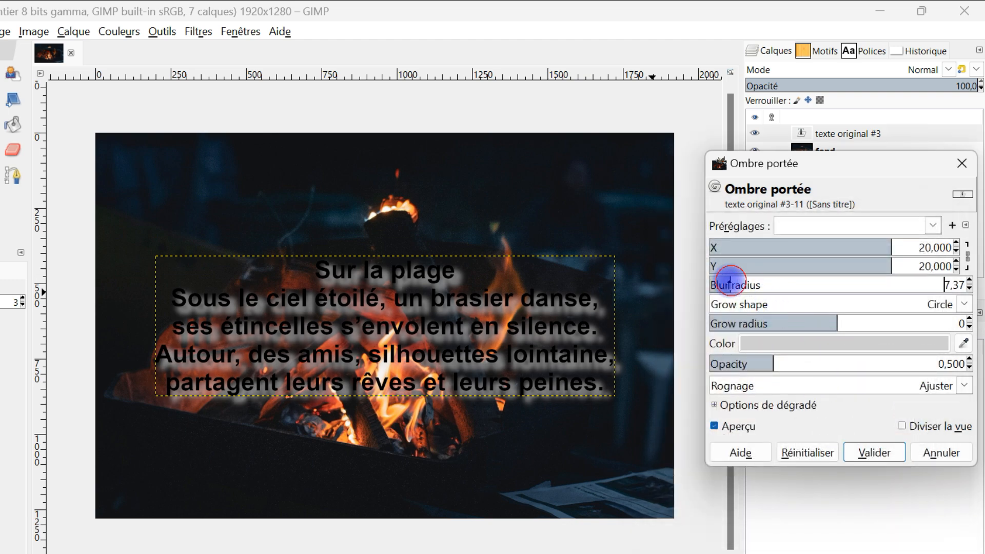
pyautogui.moveTo(725, 285); pyautogui.dragTo(723, 284)
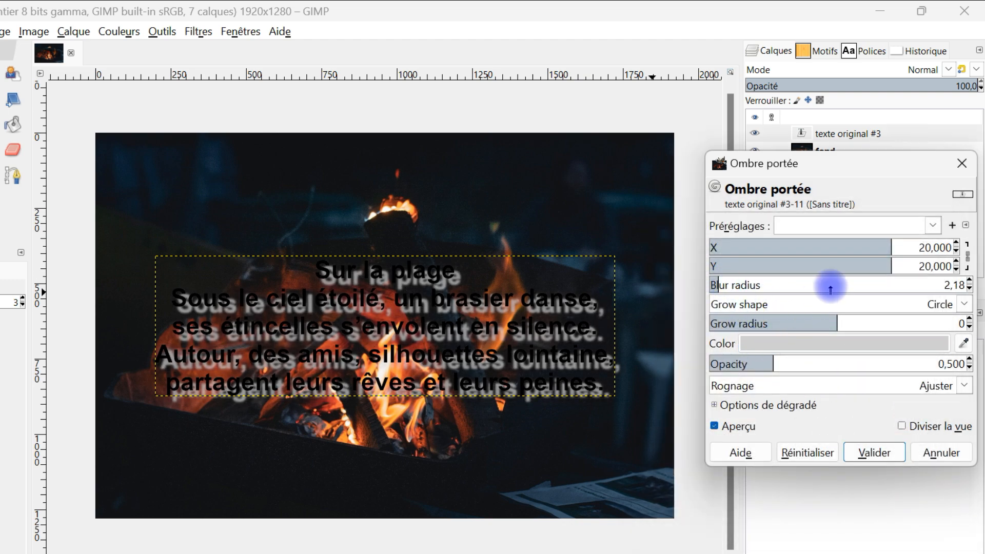
pyautogui.moveTo(887, 265); pyautogui.dragTo(838, 265)
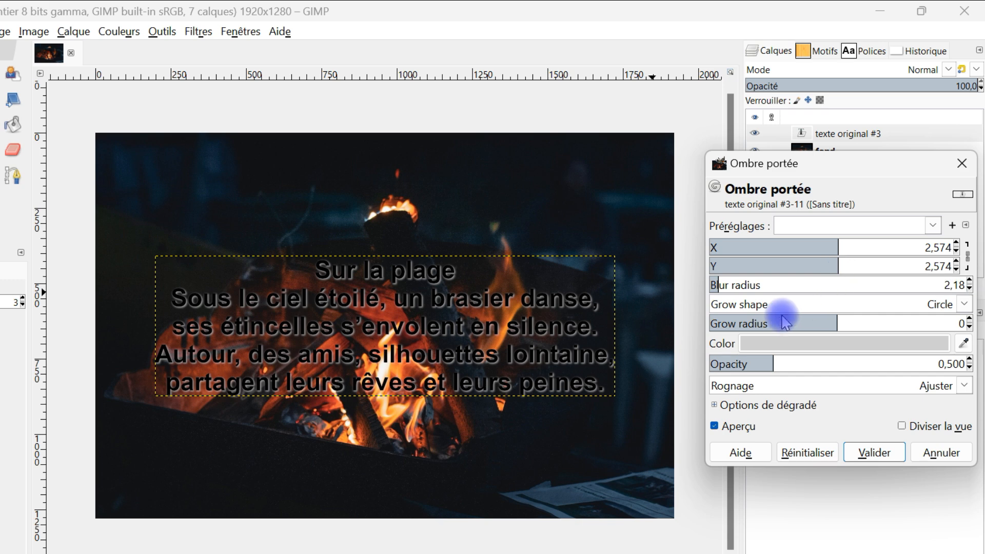
pyautogui.moveTo(835, 323)
pyautogui.mouseDown()
pyautogui.moveTo(806, 323)
pyautogui.moveTo(826, 322)
pyautogui.mouseUp()
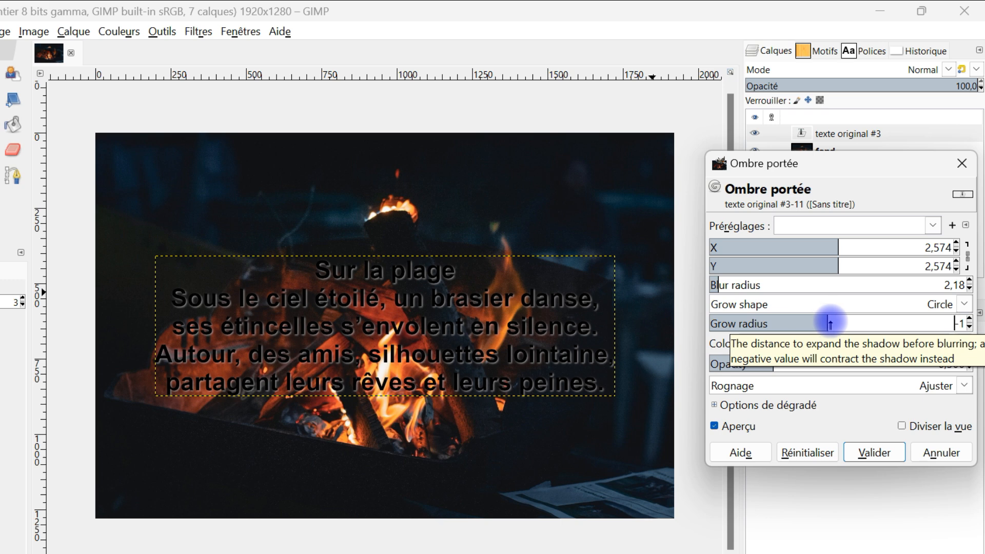
pyautogui.moveTo(837, 267); pyautogui.dragTo(832, 269)
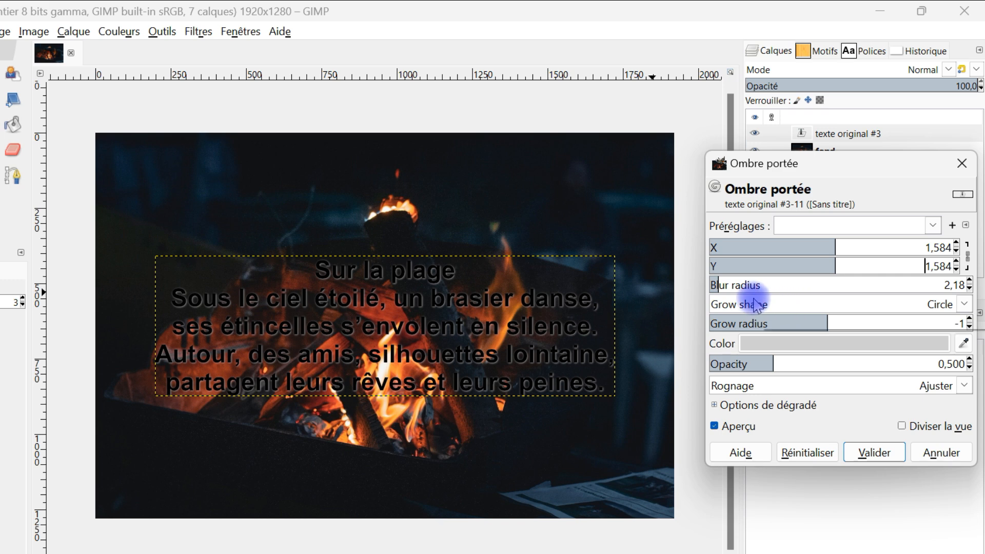
# Set the shadow's opacity to about 1.638 and its grow radius to 0, and apply the filter.
pyautogui.click(781, 365)
pyautogui.moveTo(782, 364); pyautogui.dragTo(924, 358)
pyautogui.moveTo(826, 327)
pyautogui.mouseDown()
pyautogui.moveTo(813, 325)
pyautogui.moveTo(831, 326)
pyautogui.mouseUp()
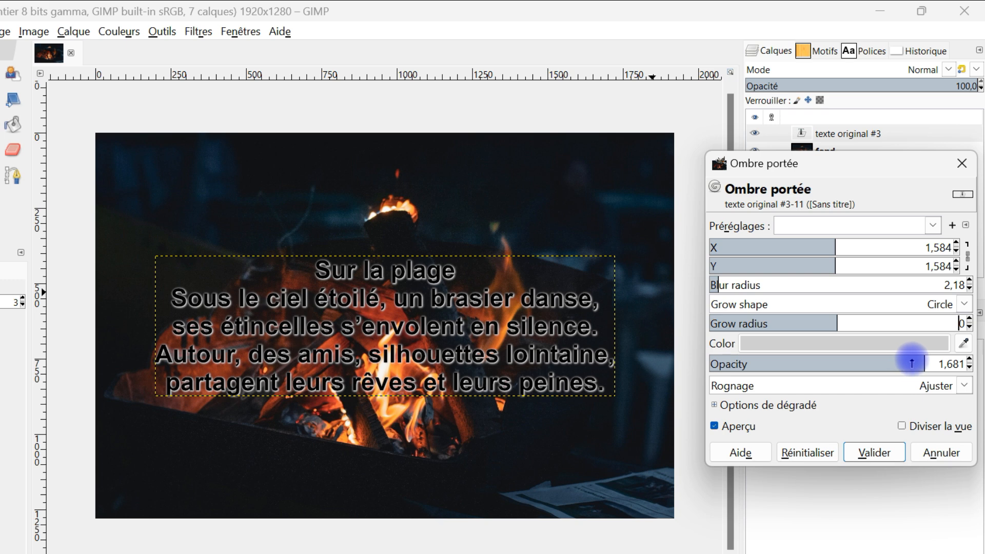
pyautogui.moveTo(908, 360); pyautogui.dragTo(918, 363)
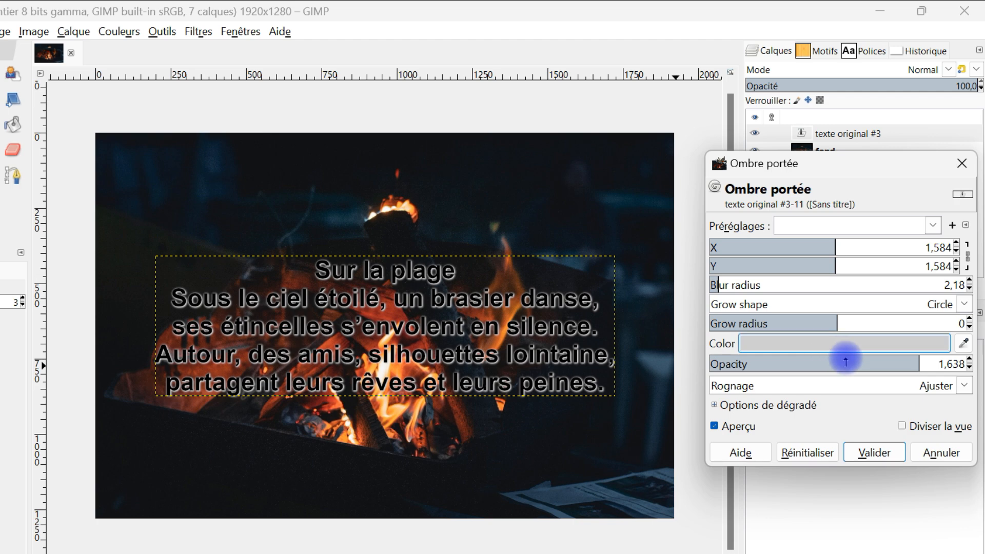
pyautogui.click(866, 454)
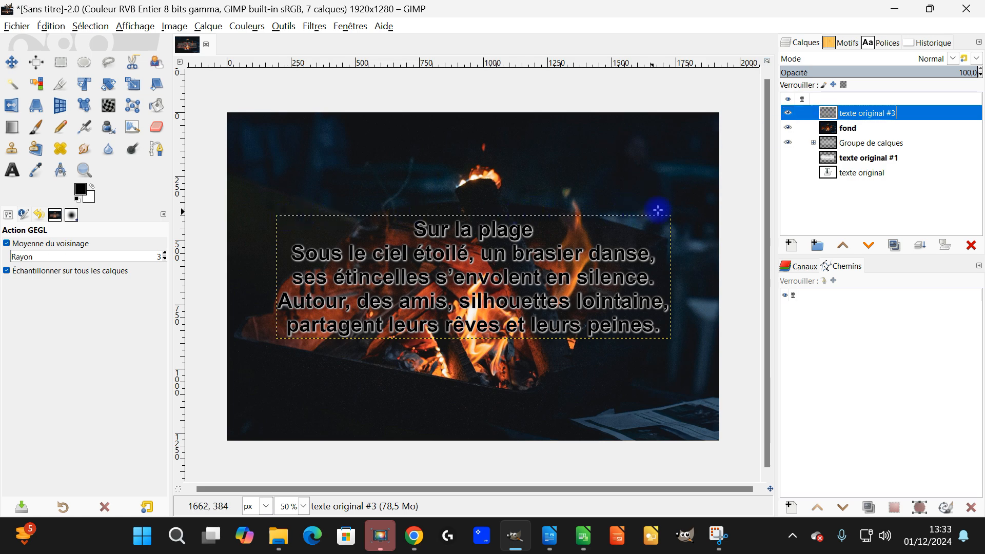
# Resize the "texte original #3" layer to the image size and move it below "fond".
pyautogui.rightClick(829, 113)
pyautogui.click(803, 307)
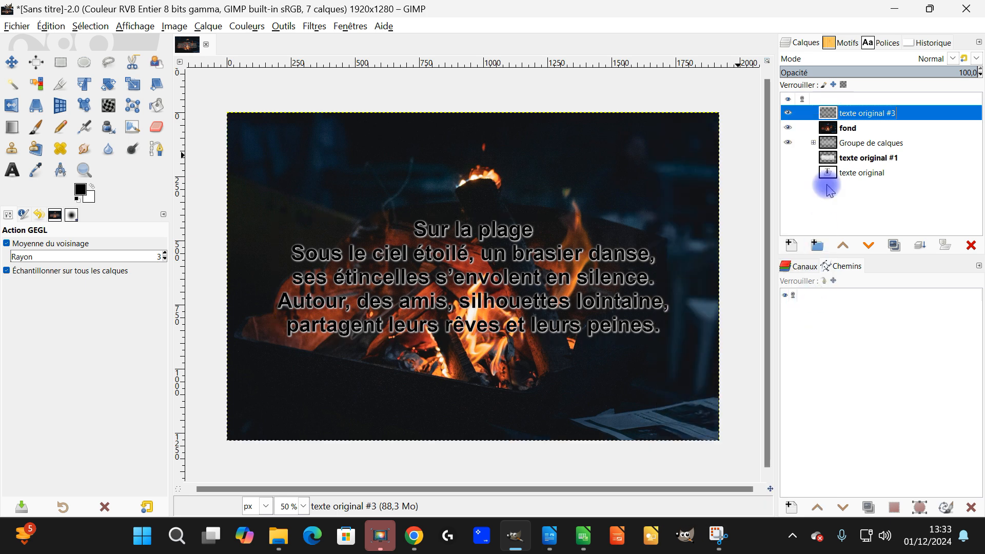
pyautogui.moveTo(845, 112); pyautogui.dragTo(825, 129)
pyautogui.click(814, 143)
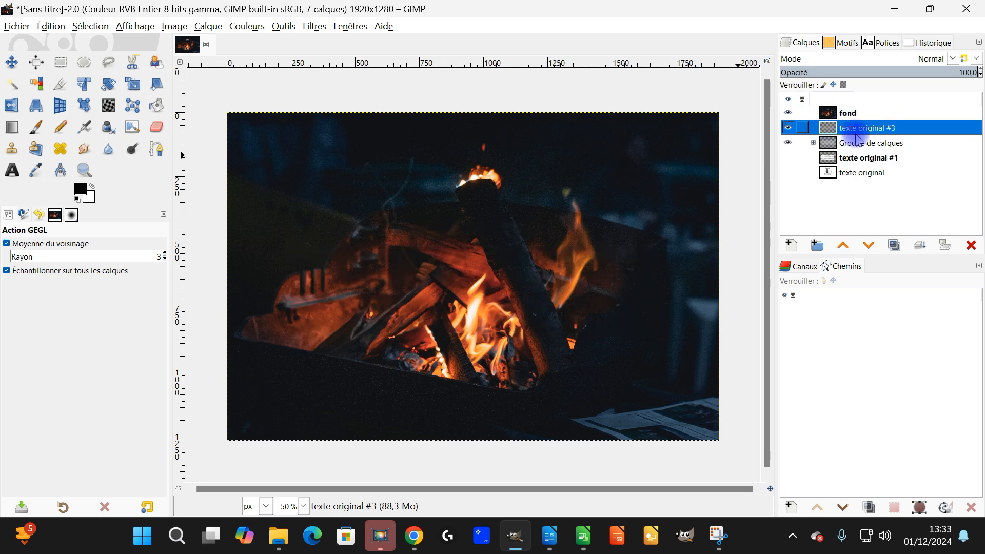
# Duplicate the "texte original" layer, move the copy above "fond" and make it visible.
pyautogui.click(853, 174)
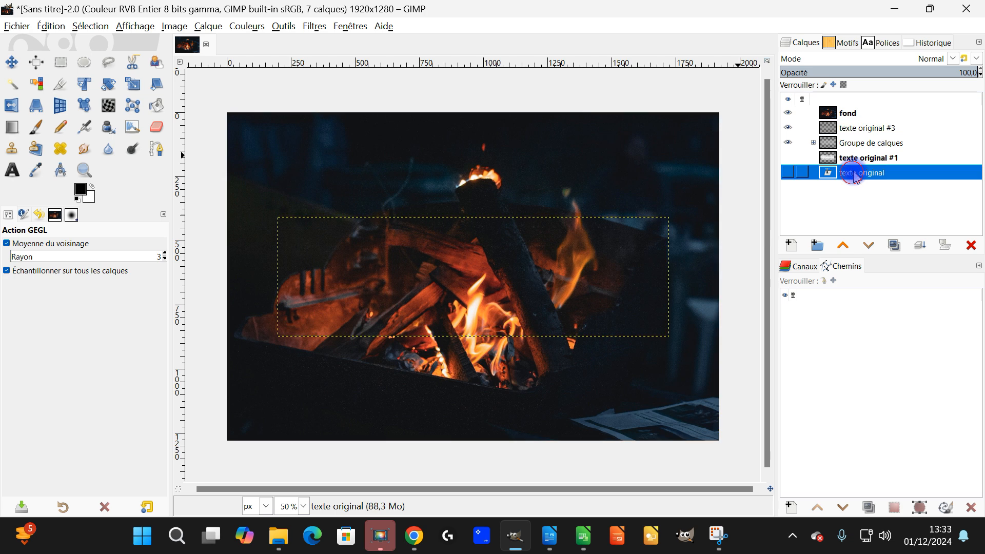
pyautogui.click(895, 246)
pyautogui.moveTo(853, 171); pyautogui.dragTo(851, 106)
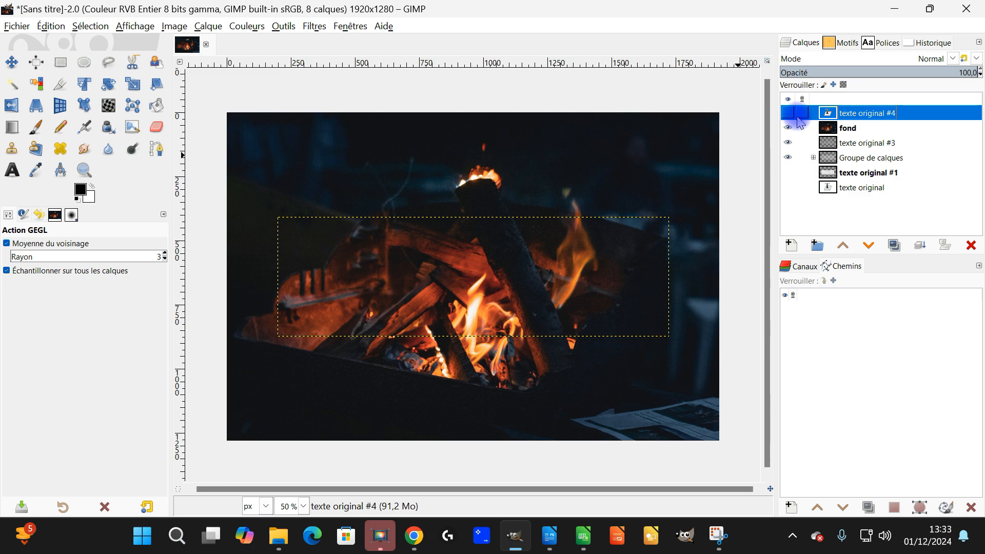
pyautogui.click(788, 113)
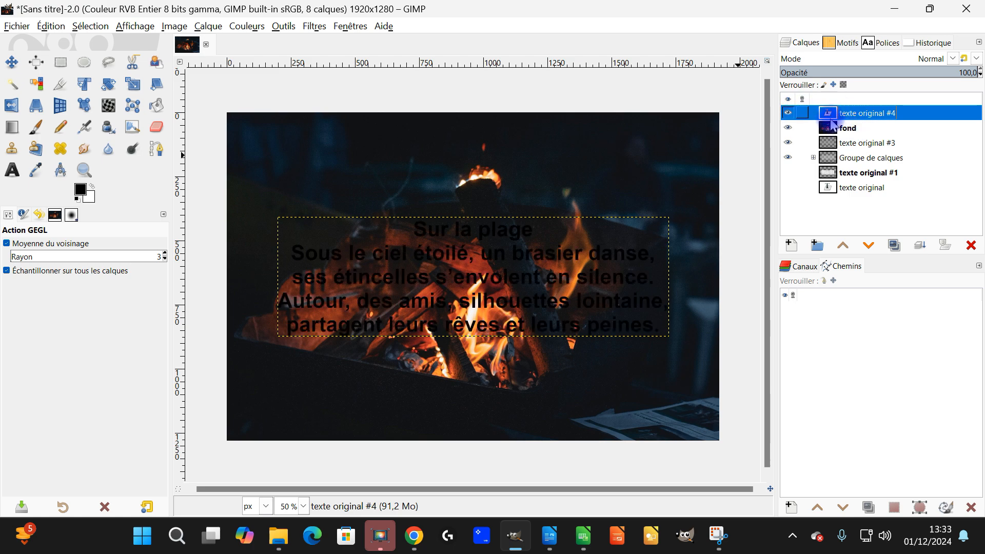
# Create a new transparent 1920 x 1280 px layer named "contour" directly above "fond".
pyautogui.click(844, 128)
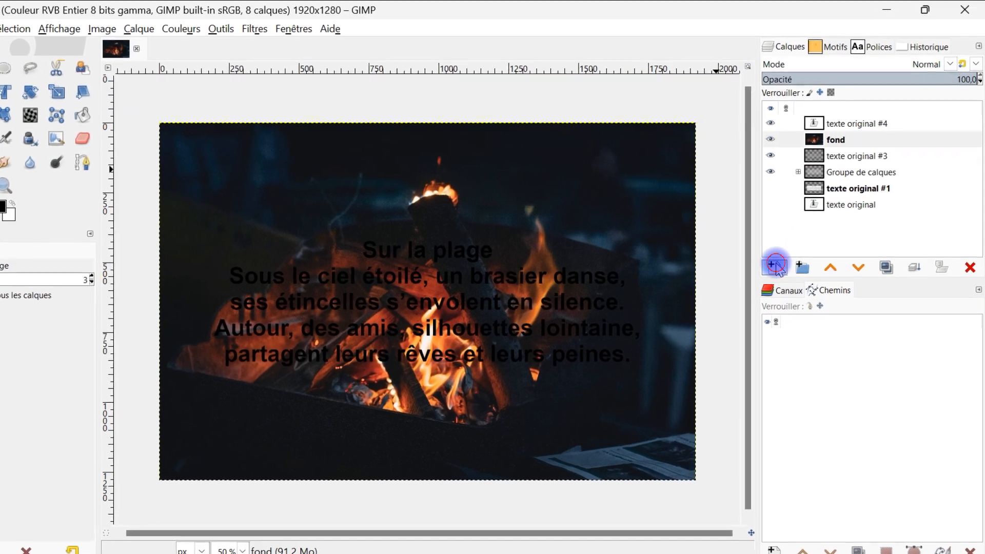
pyautogui.click(791, 244)
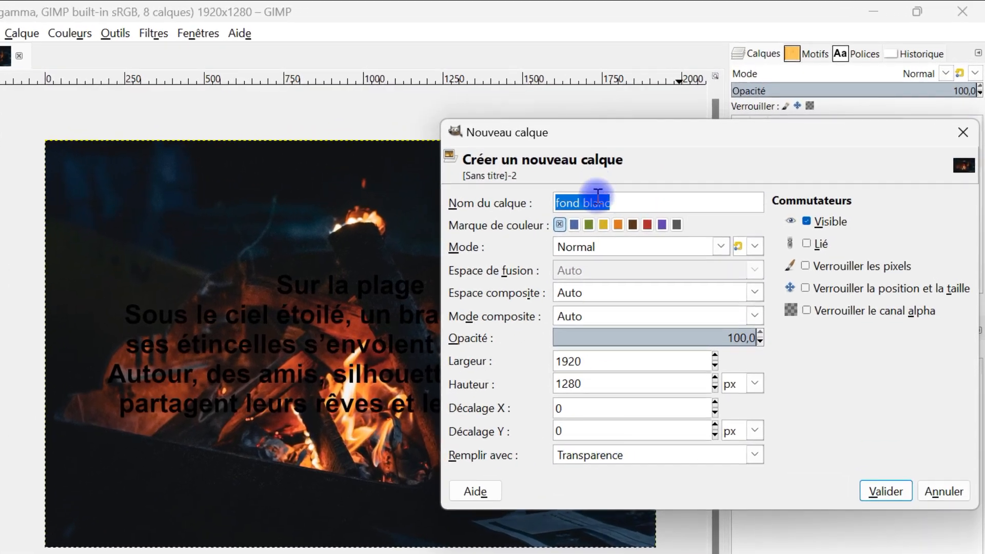
pyautogui.moveTo(625, 198); pyautogui.dragTo(513, 194)
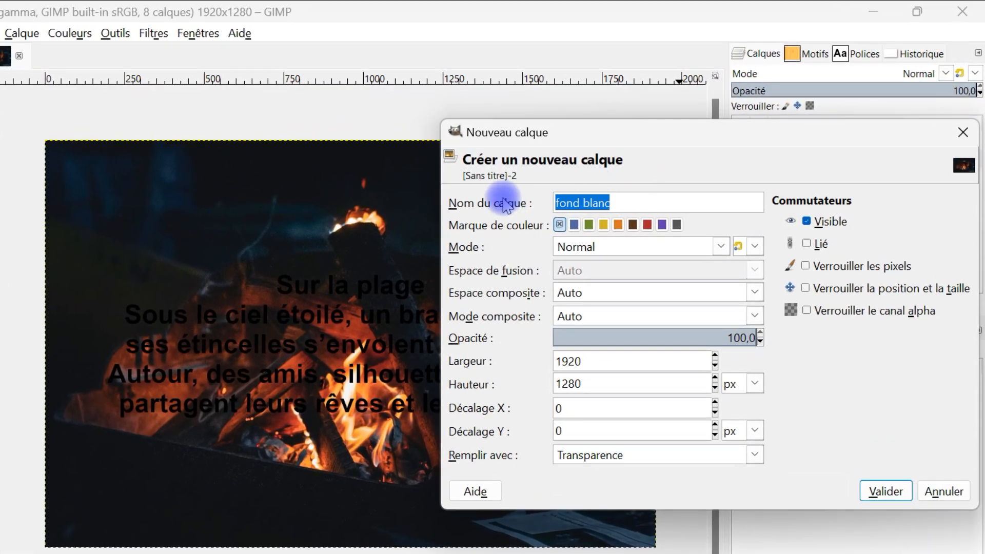
pyautogui.write('contour')
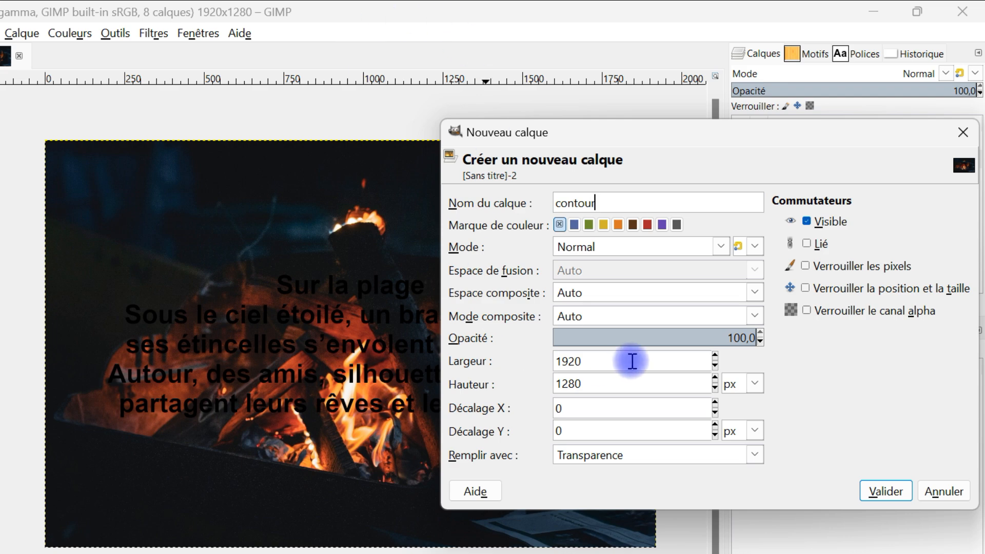
pyautogui.click(866, 492)
# Create a selection from the alpha channel of the "texte original #4" layer.
pyautogui.moveTo(764, 171); pyautogui.dragTo(796, 147)
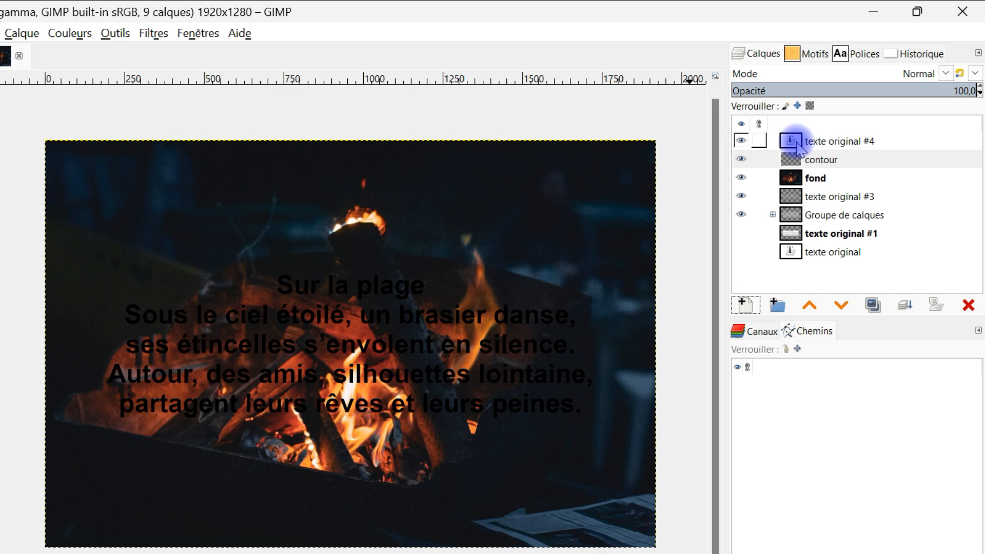
pyautogui.rightClick(797, 148)
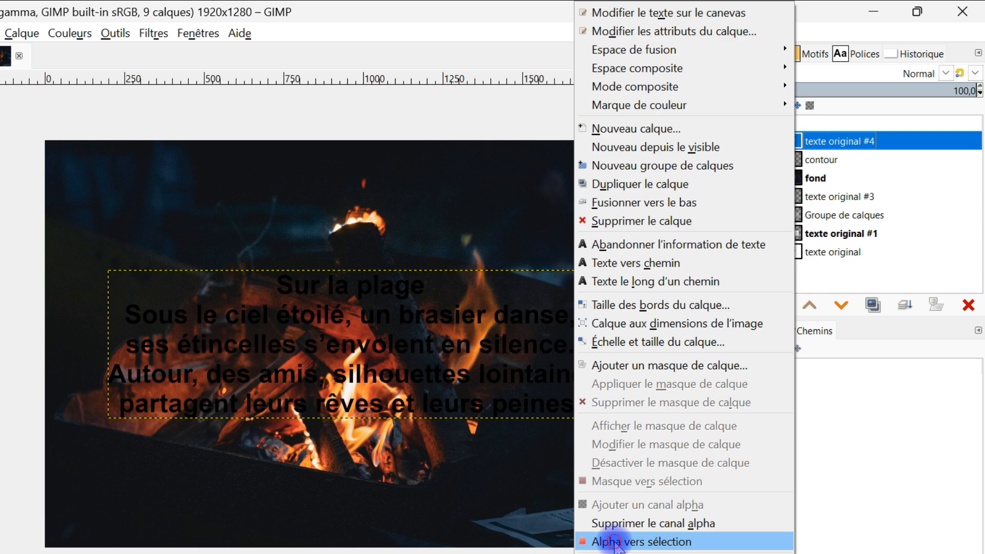
pyautogui.click(615, 541)
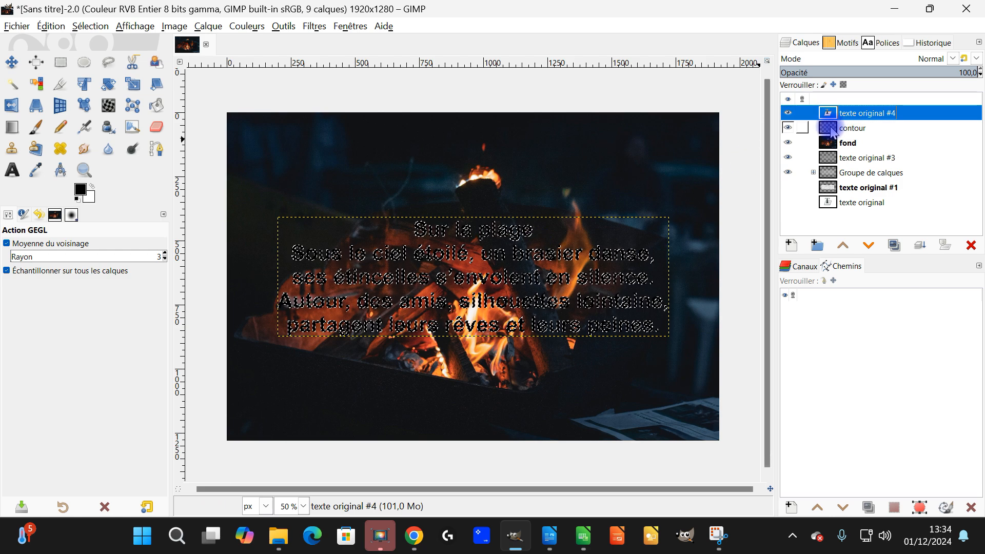
# Make "contour" the active layer and grow the text selection by 2 px.
pyautogui.click(844, 132)
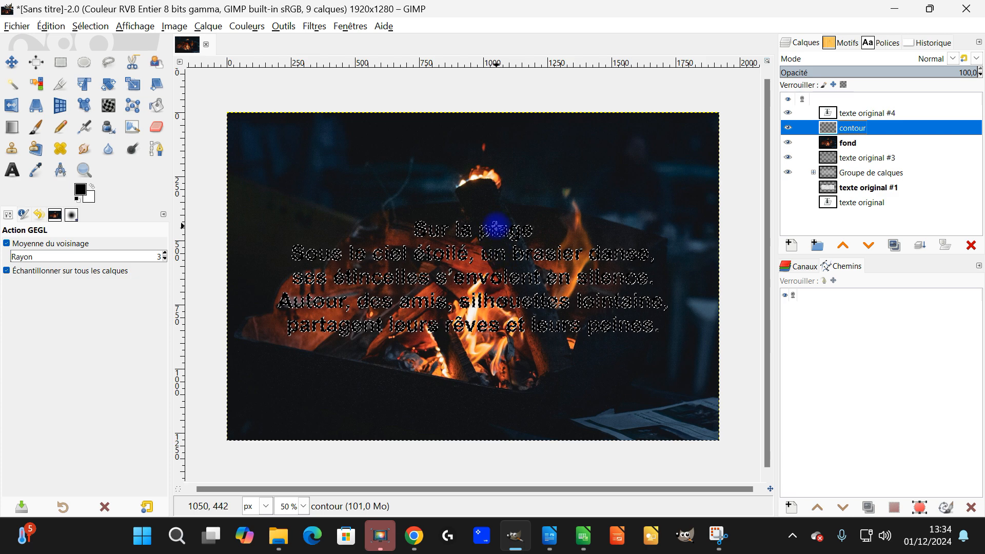
pyautogui.keyDown('ctrl'); pyautogui.scroll(5, 496, 226); pyautogui.keyUp('ctrl')
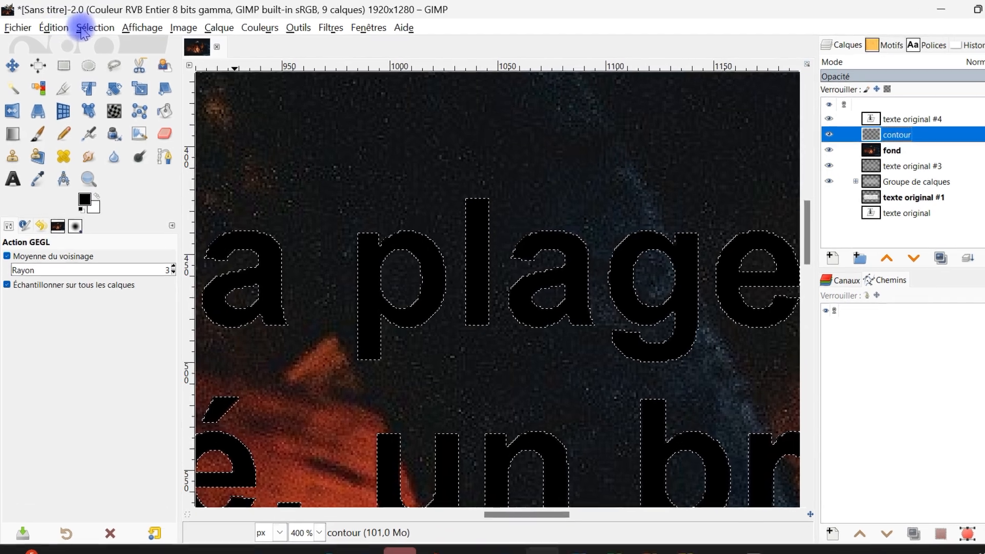
pyautogui.click(91, 26)
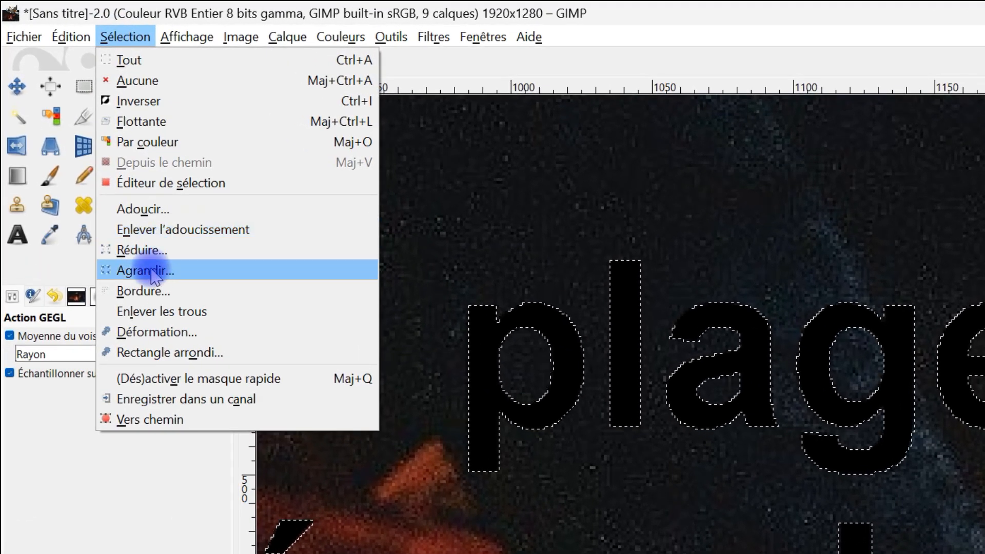
pyautogui.click(149, 262)
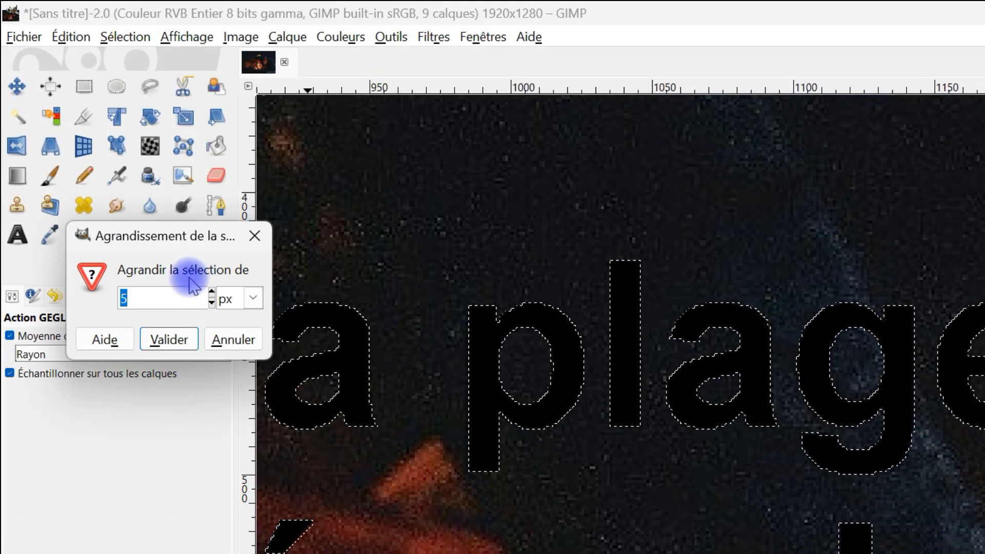
pyautogui.click(211, 302)
pyautogui.click(211, 302)
pyautogui.click(211, 302)
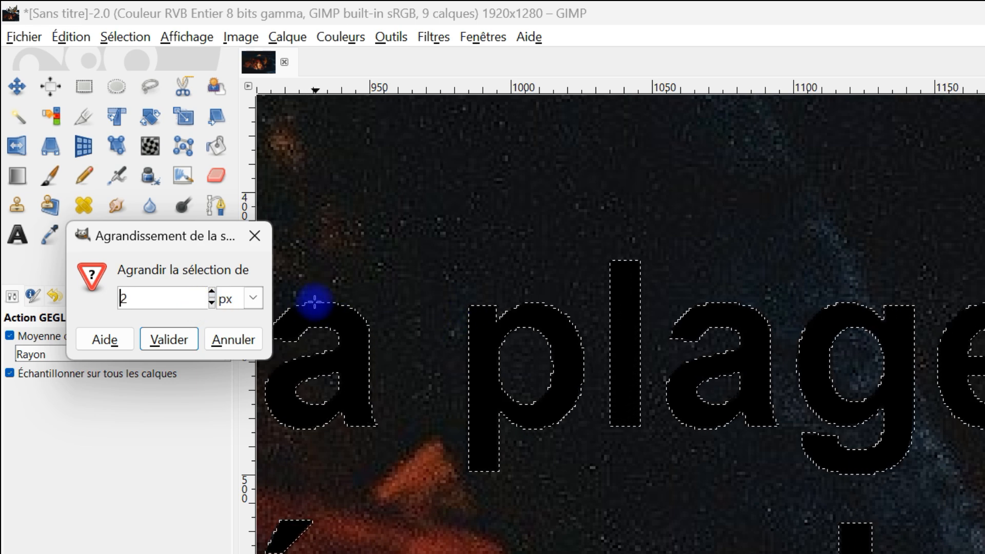
pyautogui.click(163, 340)
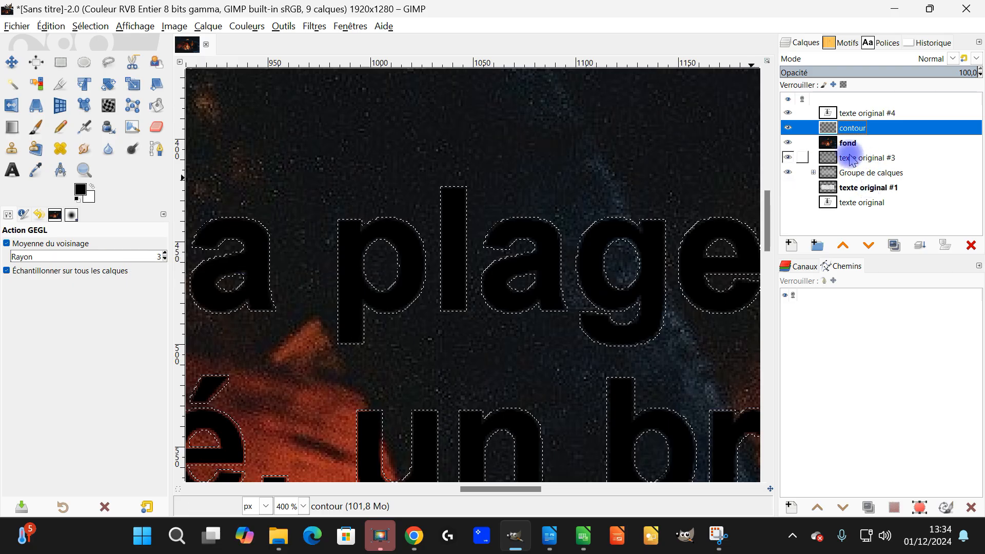
# Fill the enlarged selection with white on the "contour" layer, and remove the selection.
pyautogui.moveTo(85, 192); pyautogui.dragTo(438, 234)
pyautogui.scroll(-4, 542, 241)
pyautogui.scroll(-1, 504, 314)
pyautogui.click(90, 26)
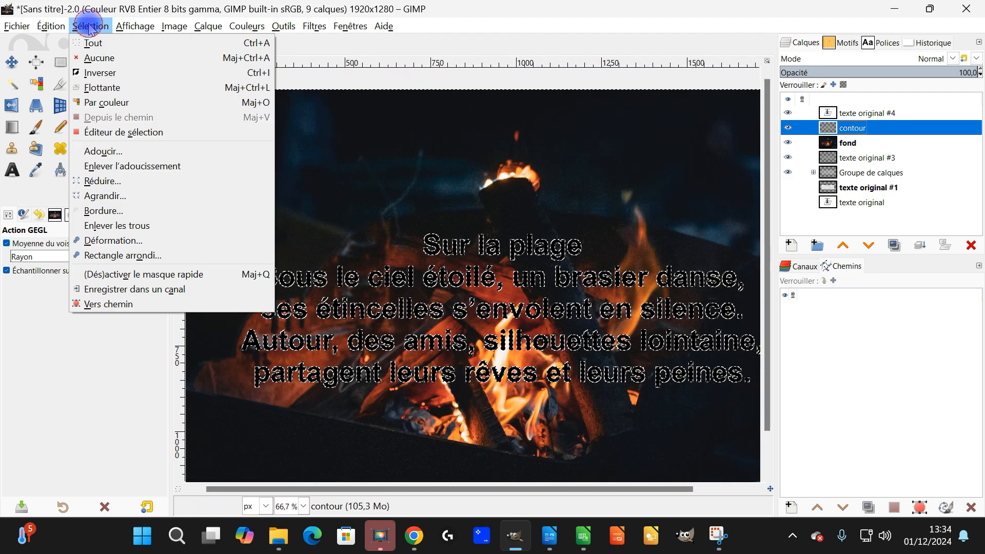
pyautogui.click(94, 57)
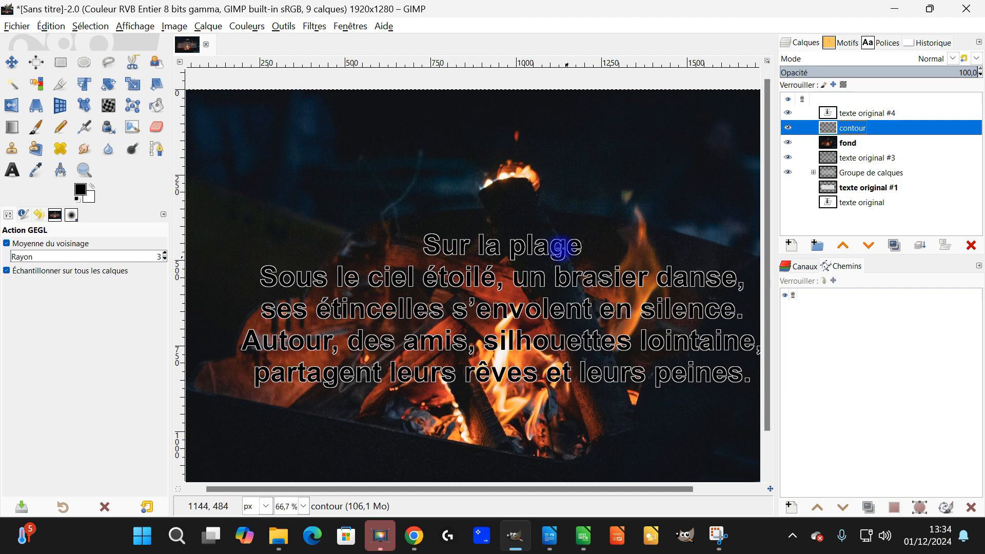
# Start Colorize (Colorier) on the "contour" layer and set its color to magenta df00e7.
pyautogui.scroll(3, 566, 251)
pyautogui.click(873, 133)
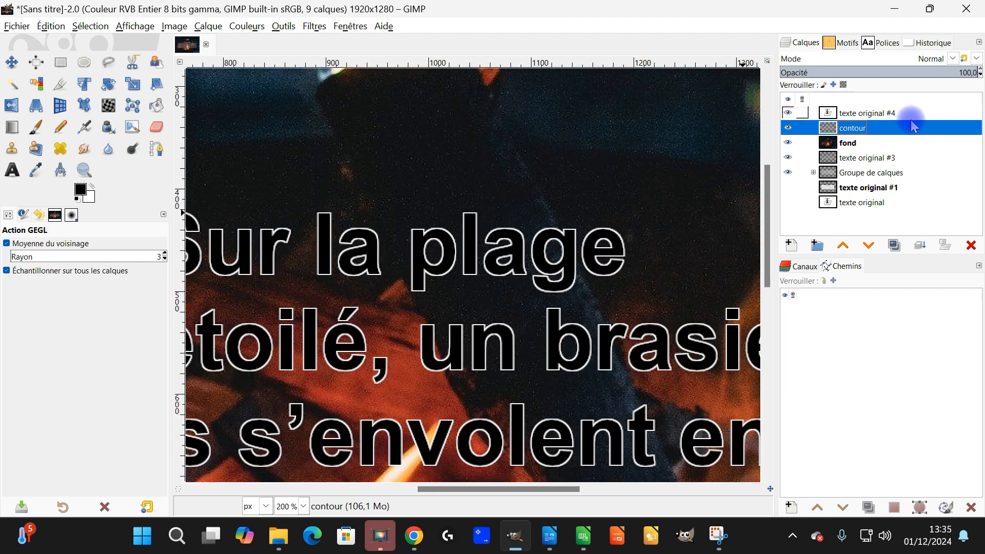
pyautogui.click(246, 27)
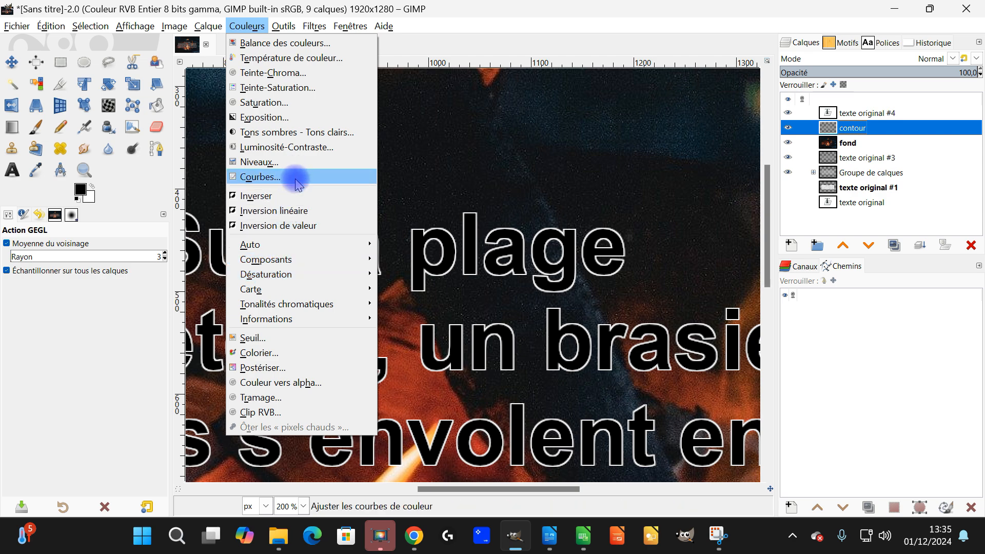
pyautogui.click(288, 355)
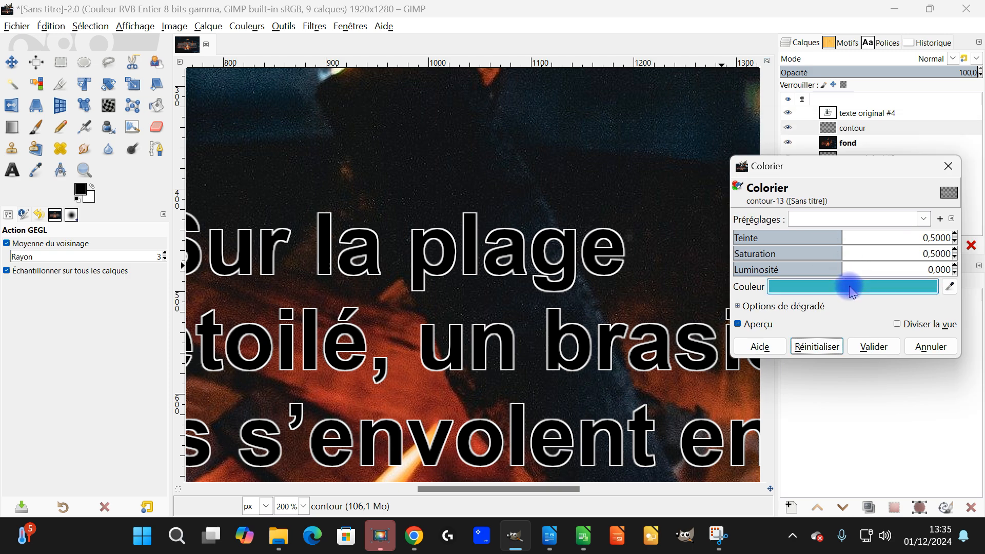
pyautogui.click(849, 287)
pyautogui.click(826, 264)
pyautogui.moveTo(796, 260); pyautogui.dragTo(830, 239)
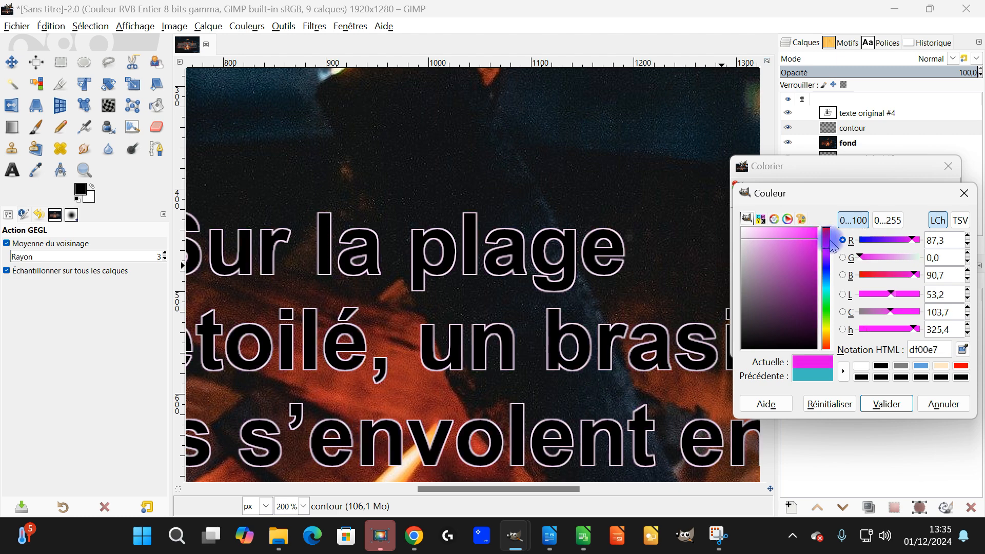
pyautogui.click(884, 405)
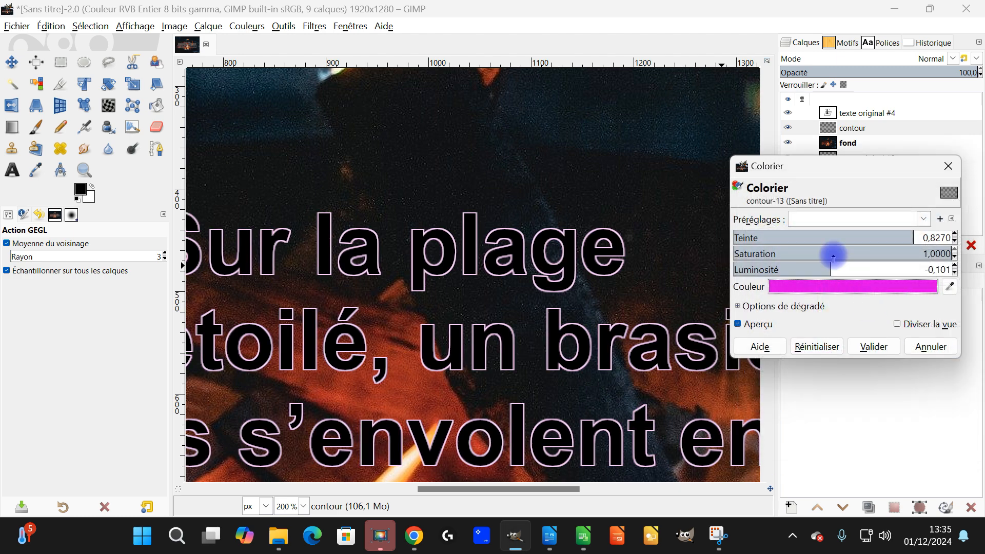
# Set the Colorize hue to about 0.6244 for blue and the lightness to about -0.286, and apply it.
pyautogui.moveTo(863, 245); pyautogui.dragTo(807, 241)
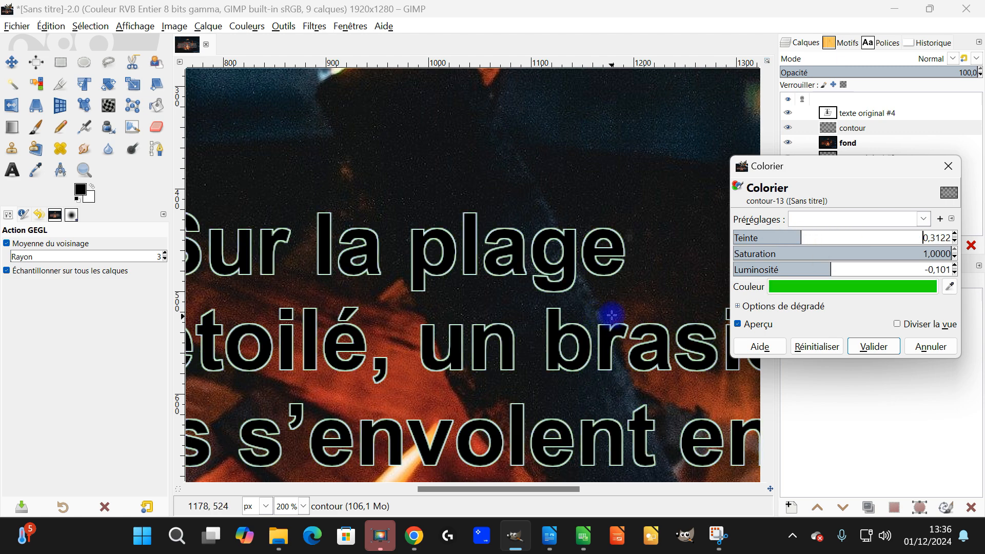
pyautogui.moveTo(798, 237); pyautogui.dragTo(872, 238)
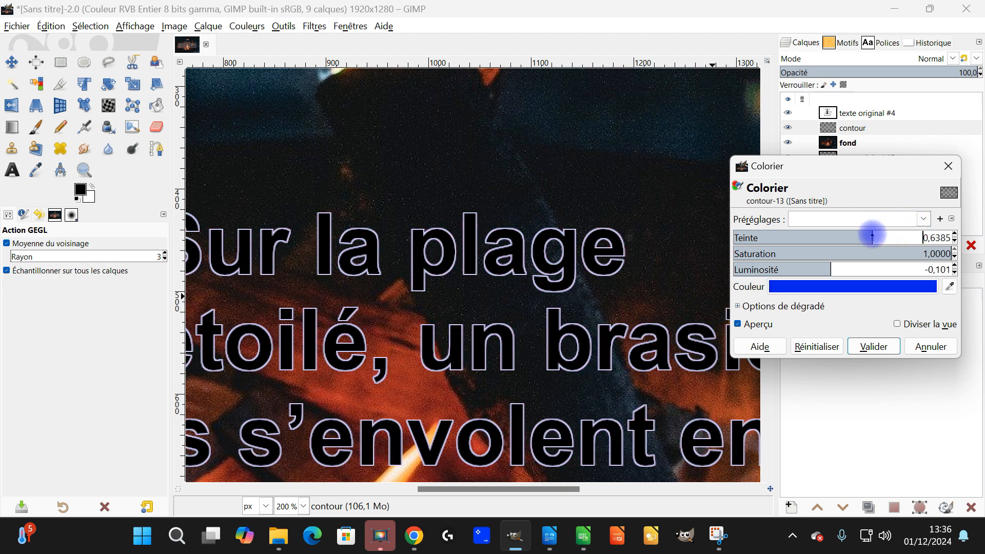
pyautogui.moveTo(817, 268); pyautogui.dragTo(809, 272)
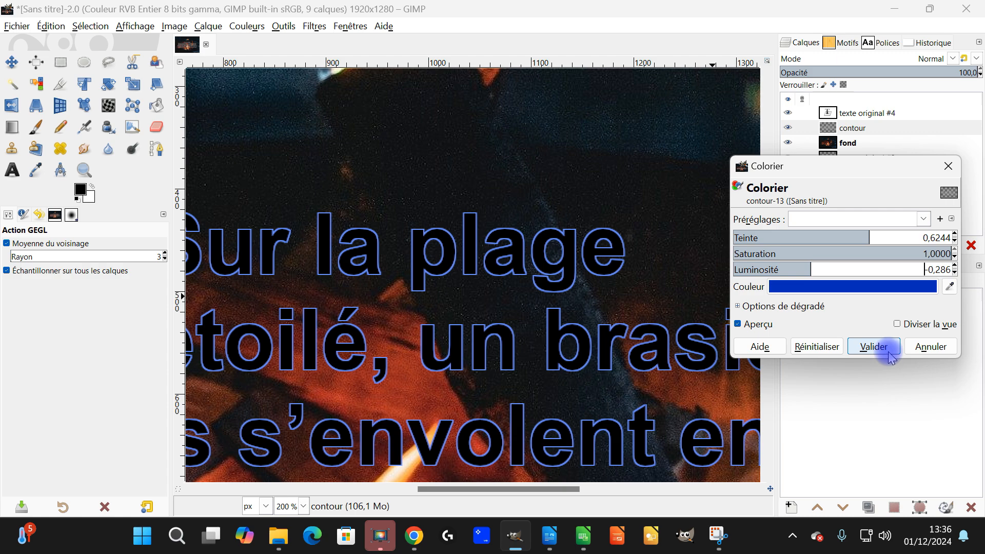
pyautogui.click(873, 346)
# Check the colored outline over the whole poem and undo the Colorize on the "contour" layer.
pyautogui.scroll(-5, 593, 410)
pyautogui.scroll(2, 593, 410)
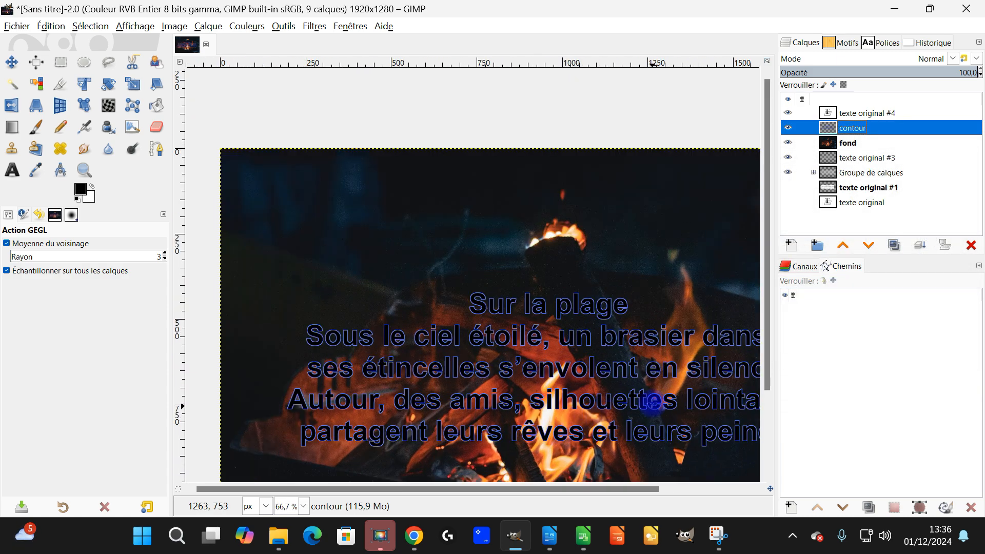
pyautogui.moveTo(651, 405); pyautogui.dragTo(598, 333)
pyautogui.click(840, 128)
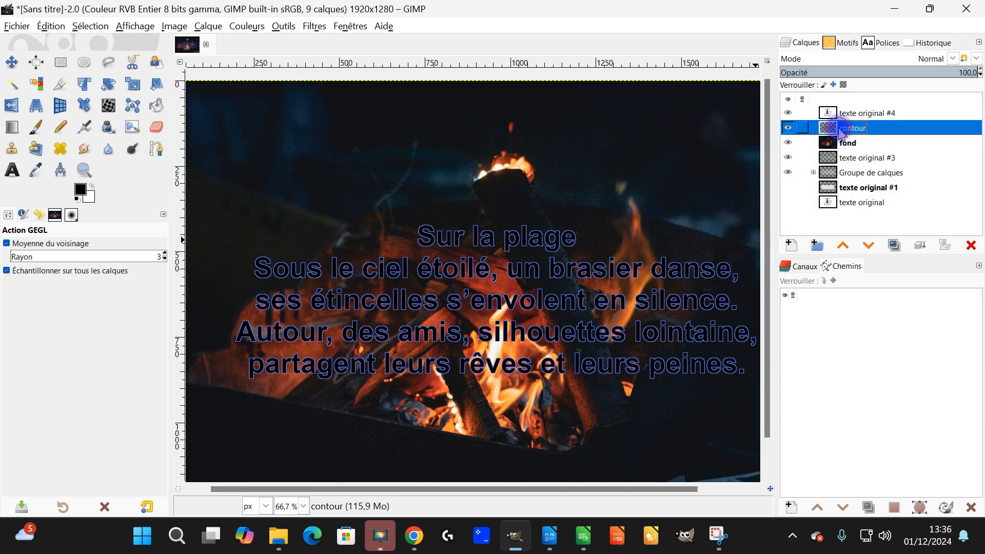
pyautogui.hotkey('ctrl', 'z')
pyautogui.moveTo(685, 330); pyautogui.dragTo(662, 299)
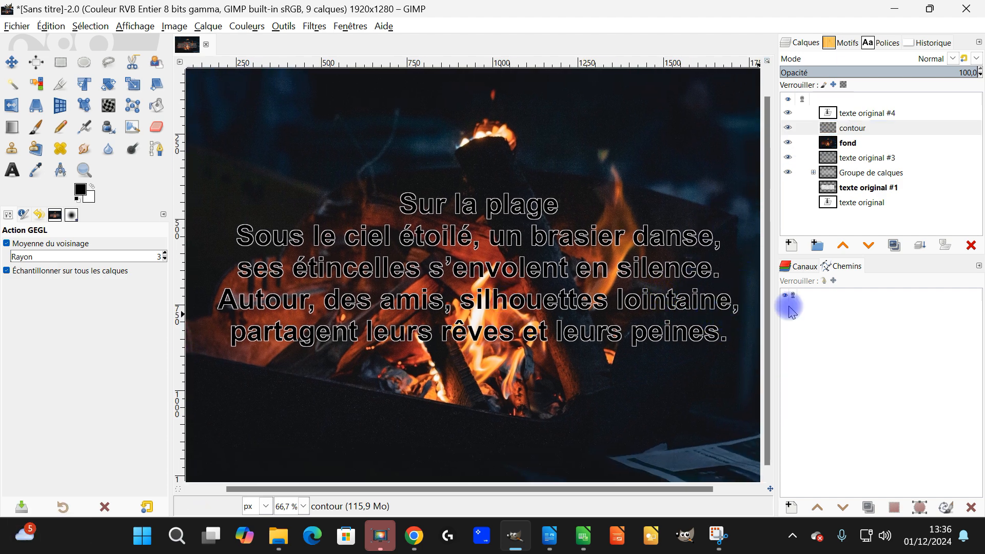
# Apply a Gaussian blur (Flou gaussien) with Size X and Size Y of 1.50 to the "contour" layer.
pyautogui.click(851, 129)
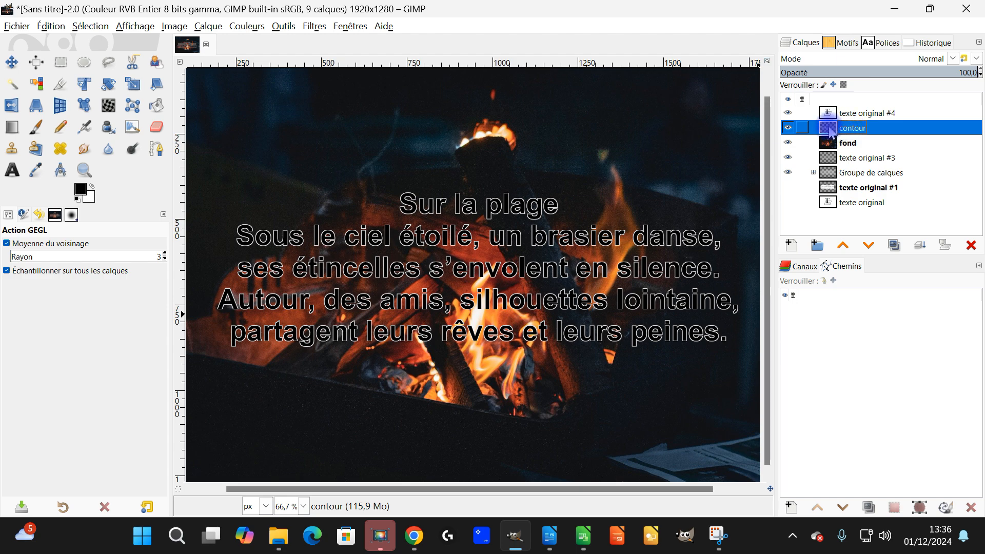
pyautogui.scroll(2, 605, 233)
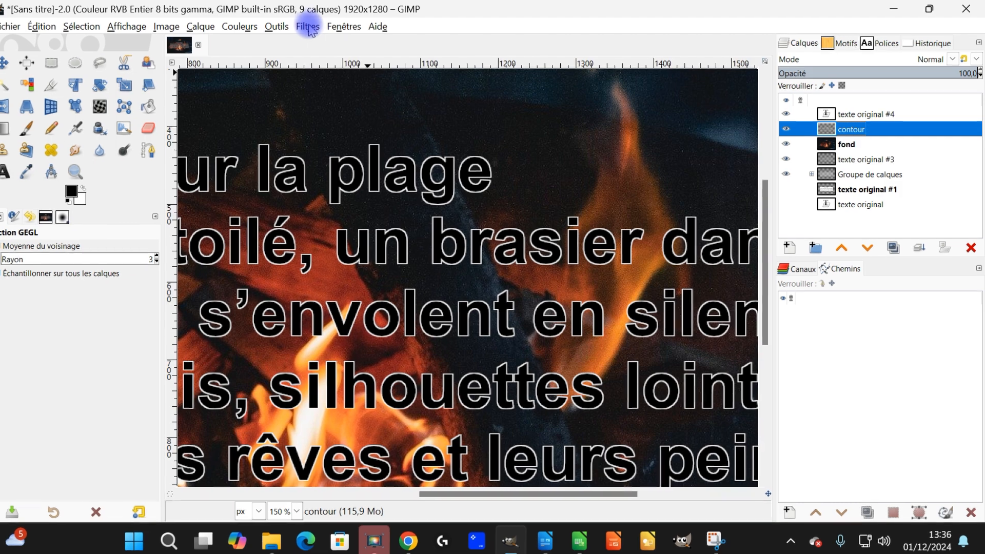
pyautogui.click(308, 27)
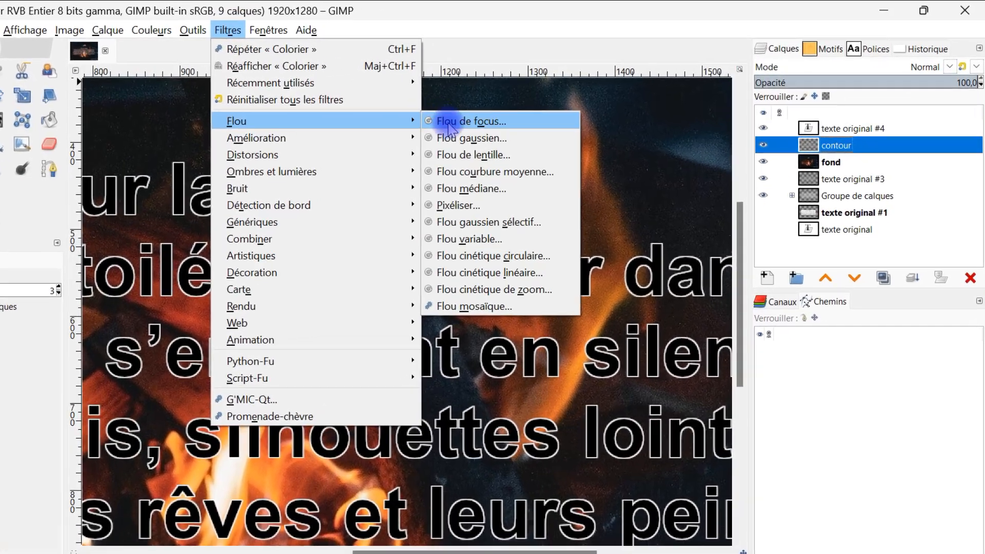
pyautogui.click(512, 124)
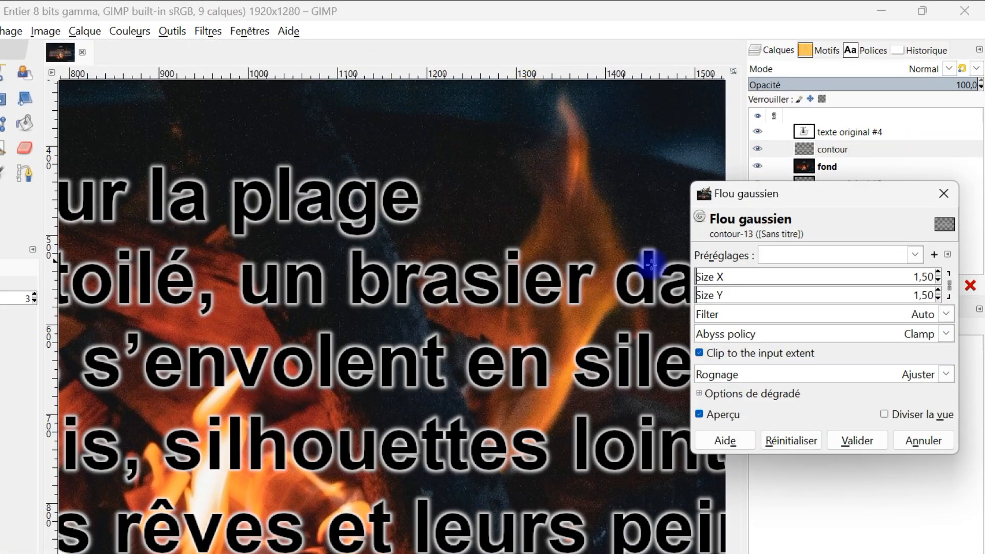
pyautogui.scroll(-3, 468, 385)
pyautogui.scroll(2, 436, 442)
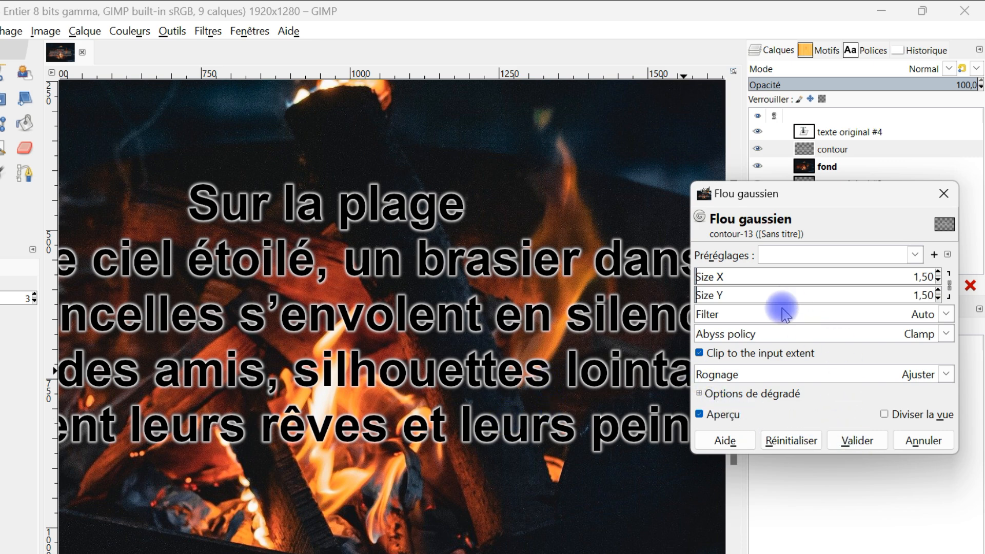
pyautogui.click(855, 441)
pyautogui.scroll(-2, 441, 339)
pyautogui.scroll(1, 416, 351)
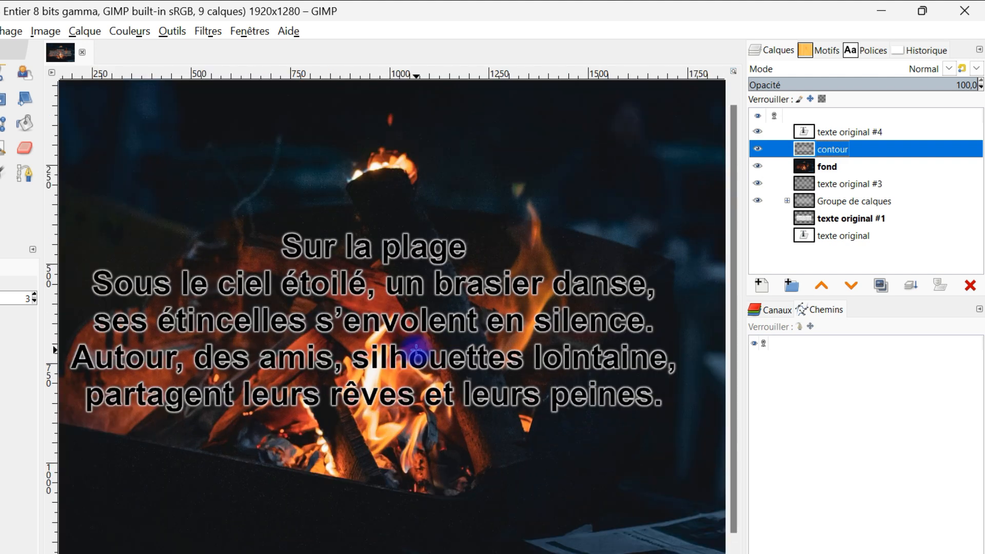
# Put the "texte original #4" and "contour" layers into a new layer group, collapse it and place it above the "fond" layer.
pyautogui.moveTo(377, 324); pyautogui.dragTo(405, 313)
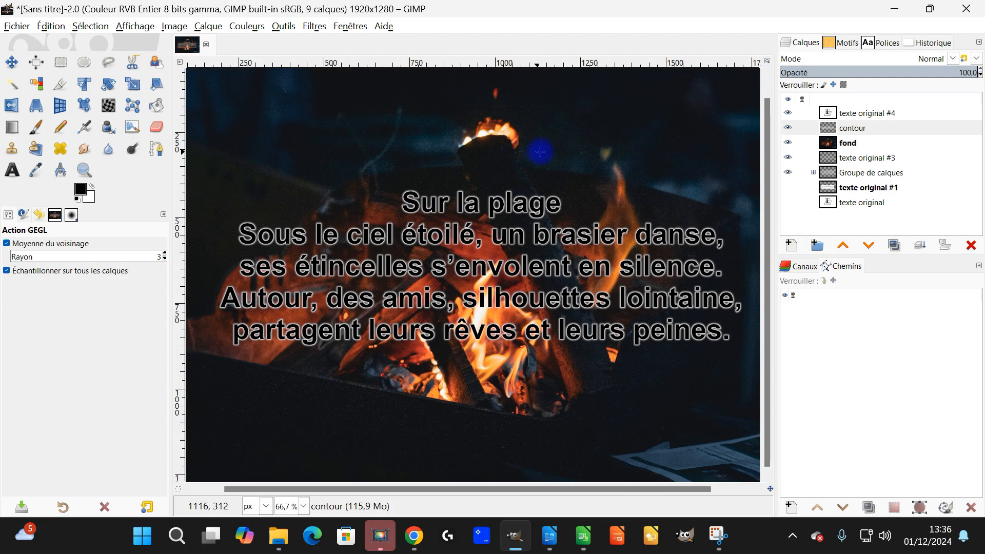
pyautogui.click(828, 113)
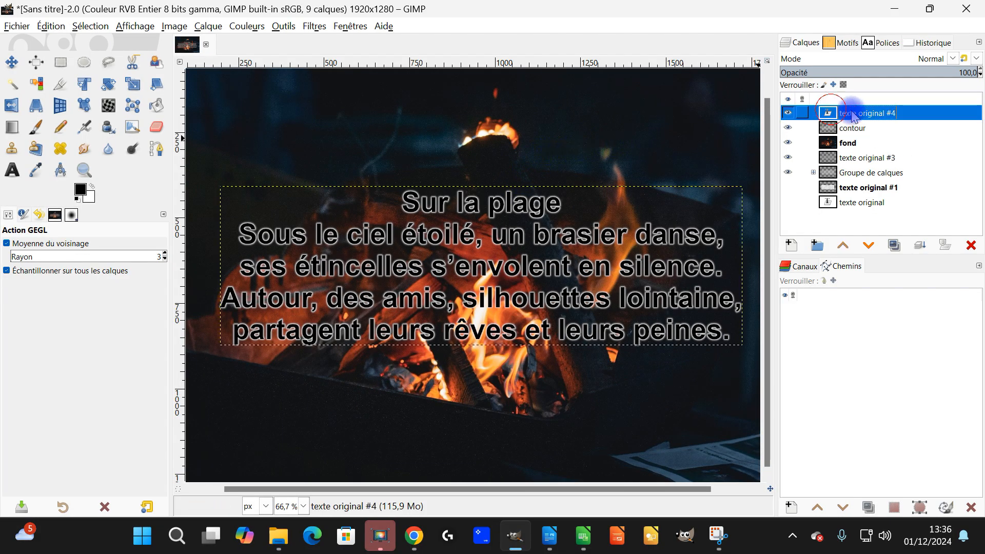
pyautogui.click(817, 246)
pyautogui.moveTo(861, 128); pyautogui.dragTo(841, 113)
pyautogui.moveTo(823, 146); pyautogui.dragTo(866, 135)
pyautogui.click(813, 113)
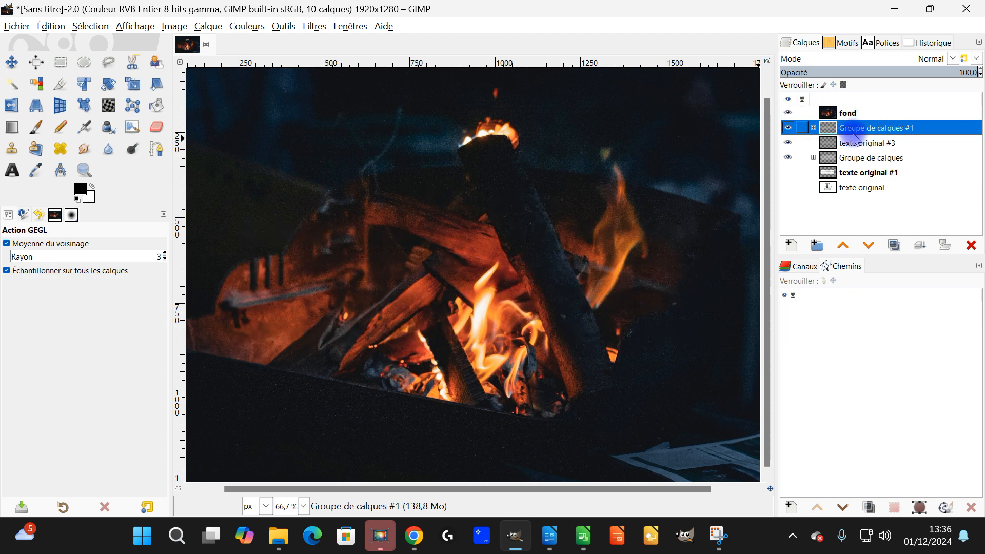
pyautogui.moveTo(833, 131)
pyautogui.mouseDown()
pyautogui.moveTo(842, 106)
pyautogui.moveTo(841, 117)
pyautogui.mouseUp()
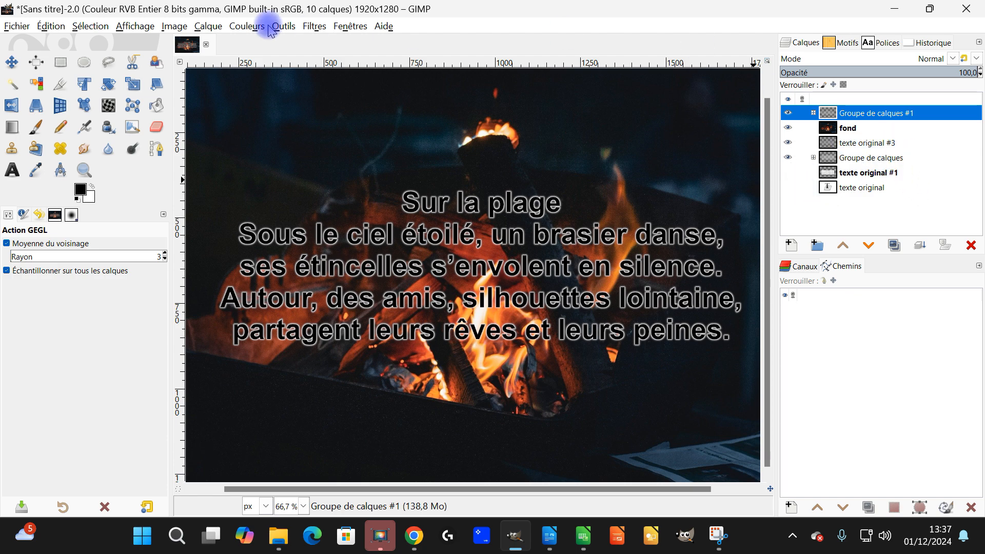
# Check which GIMP version is installed in the program's about information and close it.
pyautogui.click(383, 26)
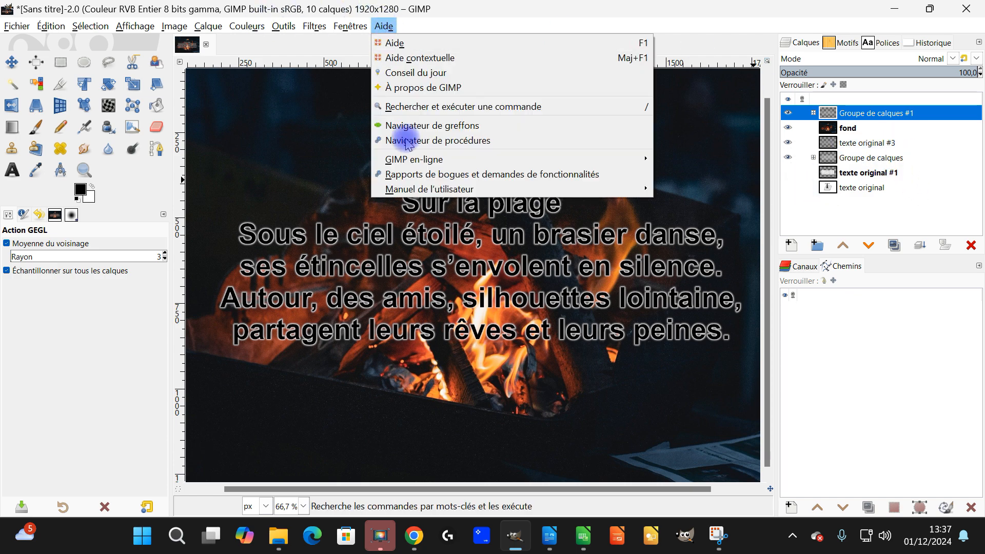
pyautogui.click(433, 88)
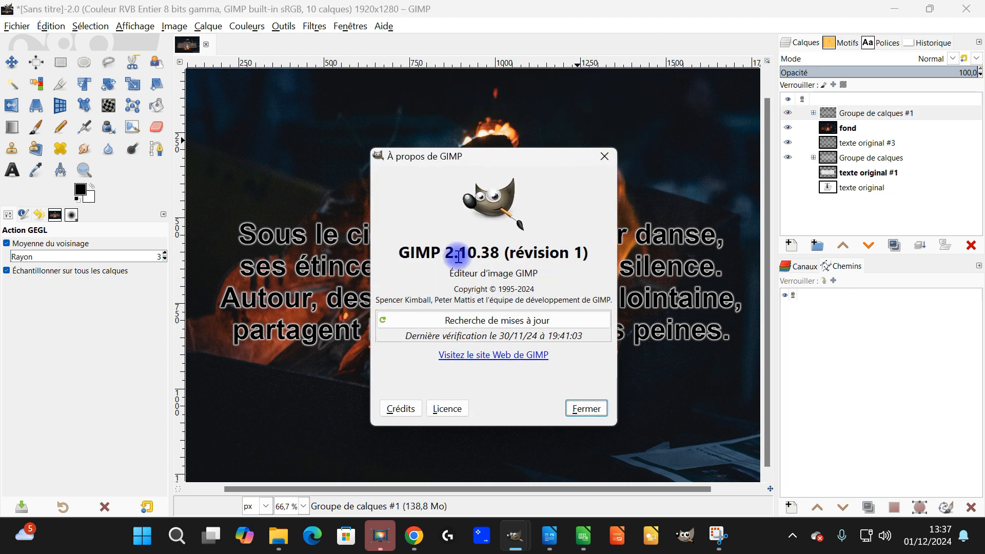
pyautogui.click(604, 156)
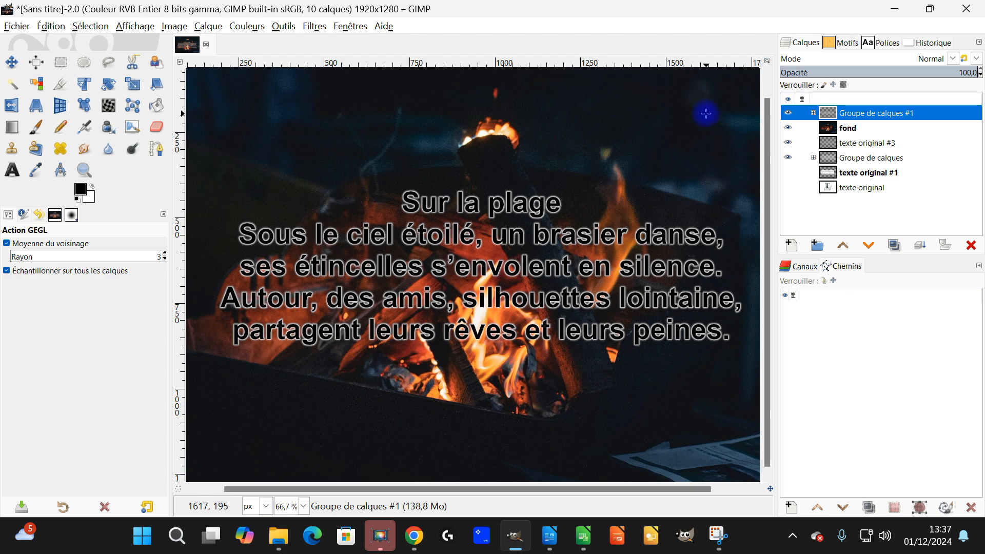
# Save the image as "texte noir sur une image sombre.xcf" in the 12-décembre folder.
pyautogui.click(16, 26)
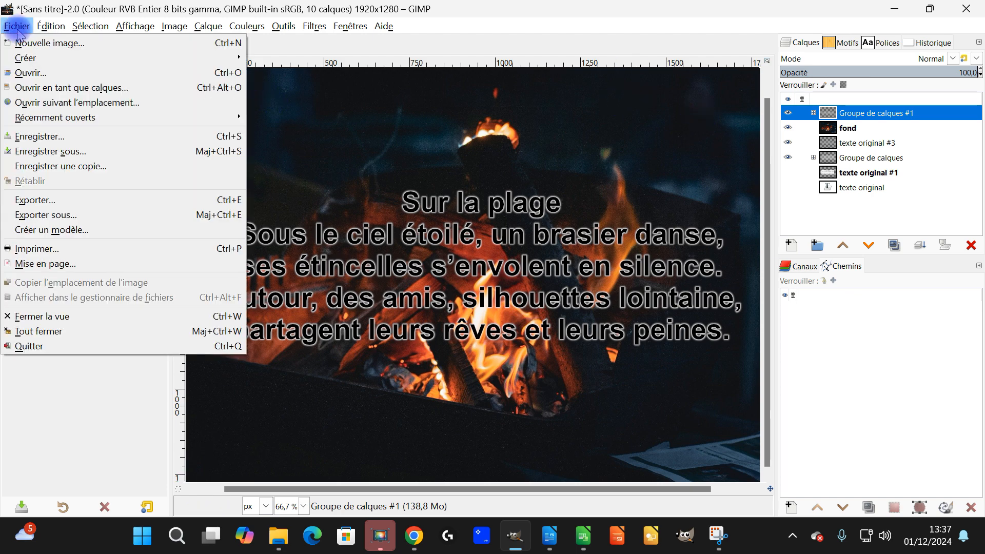
pyautogui.click(72, 137)
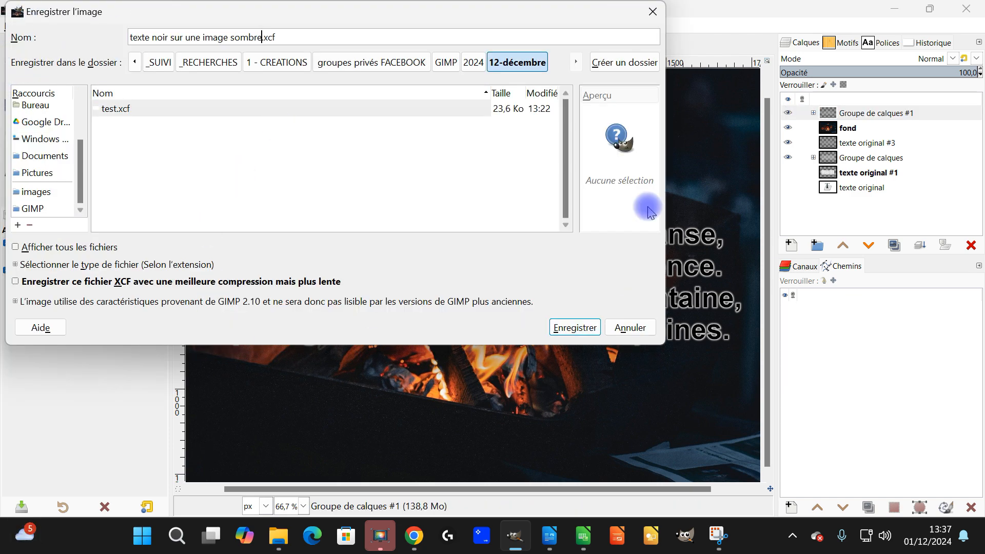
pyautogui.click(575, 328)
# Switch to the 12-décembre folder in File Explorer and duplicate the "texte noir sur une image sombre" file there.
pyautogui.moveTo(279, 534)
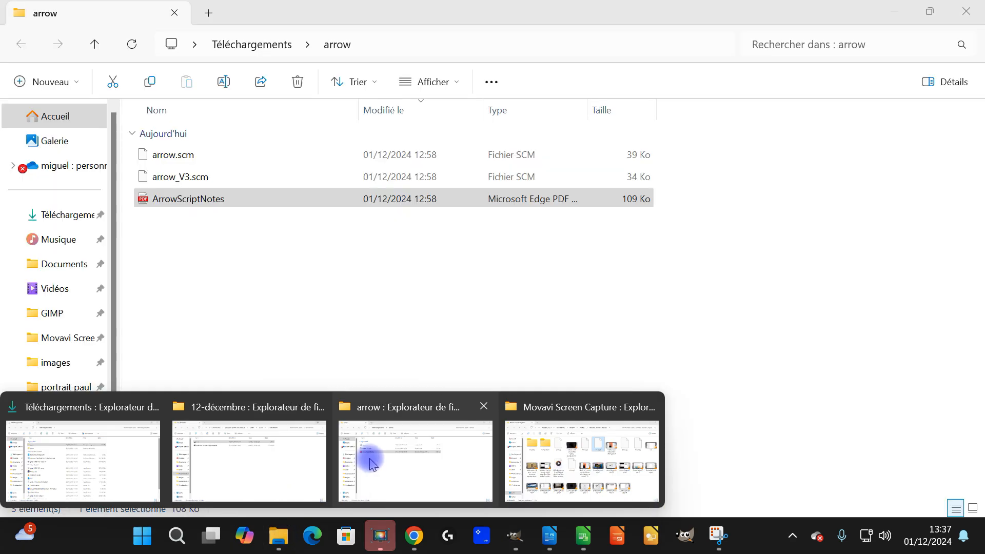
pyautogui.click(276, 462)
pyautogui.rightClick(255, 157)
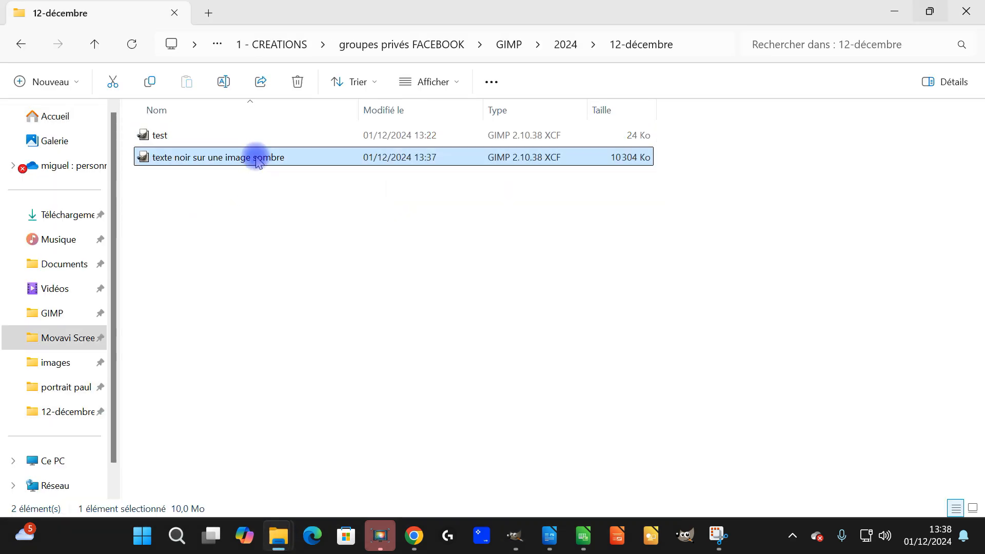
pyautogui.click(590, 246)
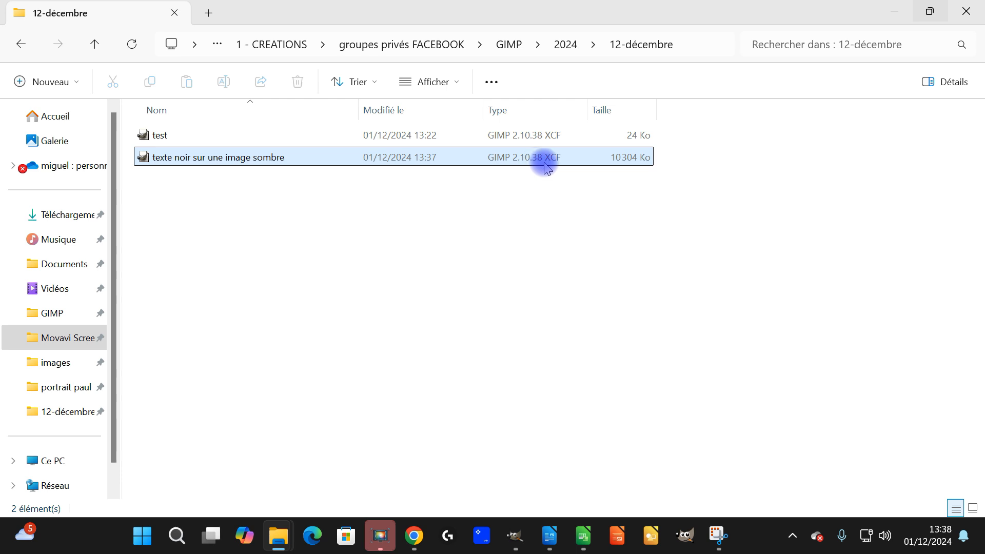
pyautogui.click(544, 162)
pyautogui.hotkey('ctrl', 'c')
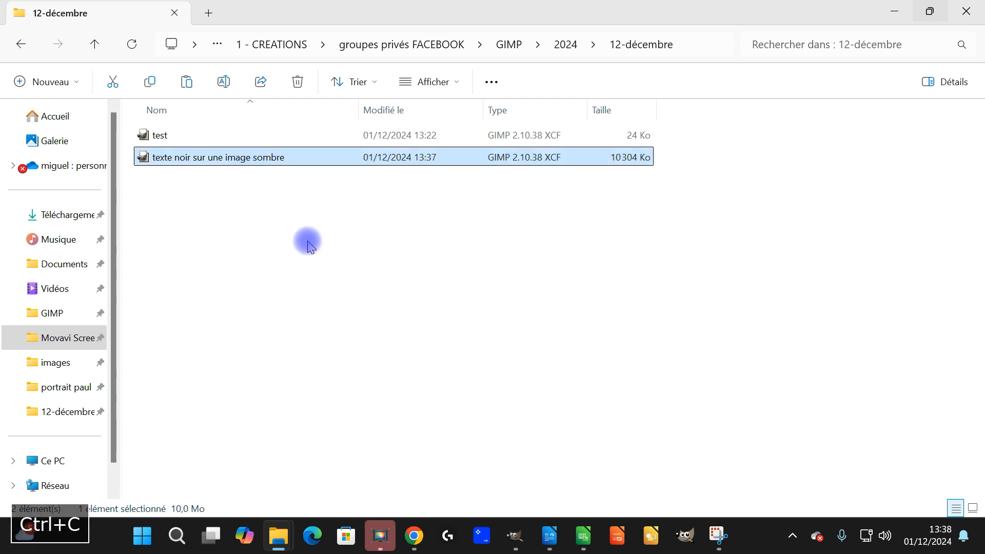
pyautogui.hotkey('ctrl', 'v')
pyautogui.click(301, 236)
pyautogui.click(299, 181)
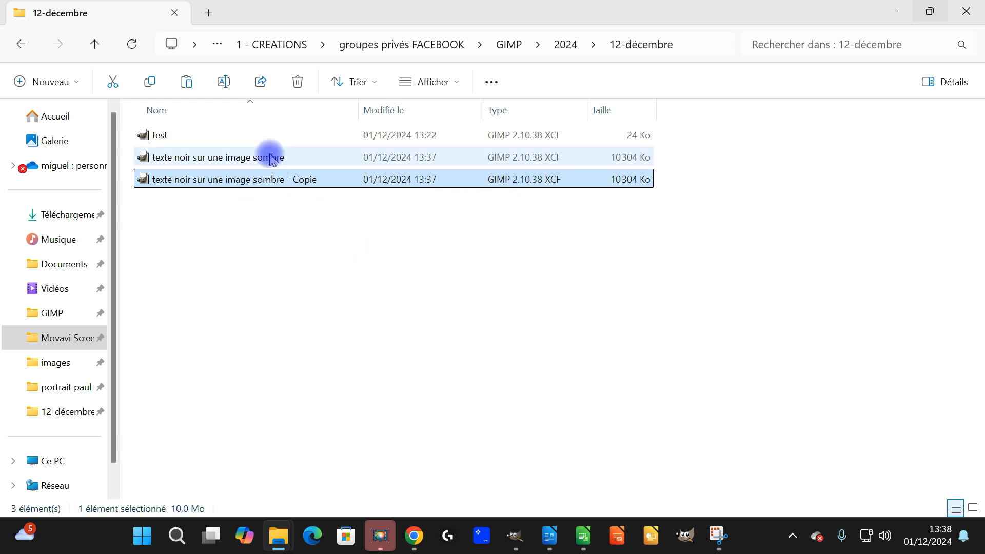
pyautogui.click(353, 218)
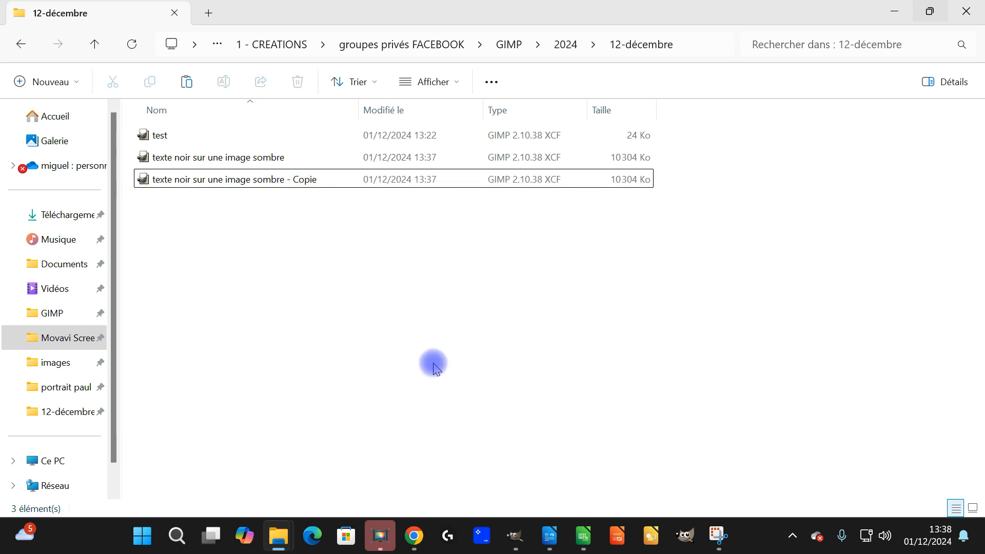